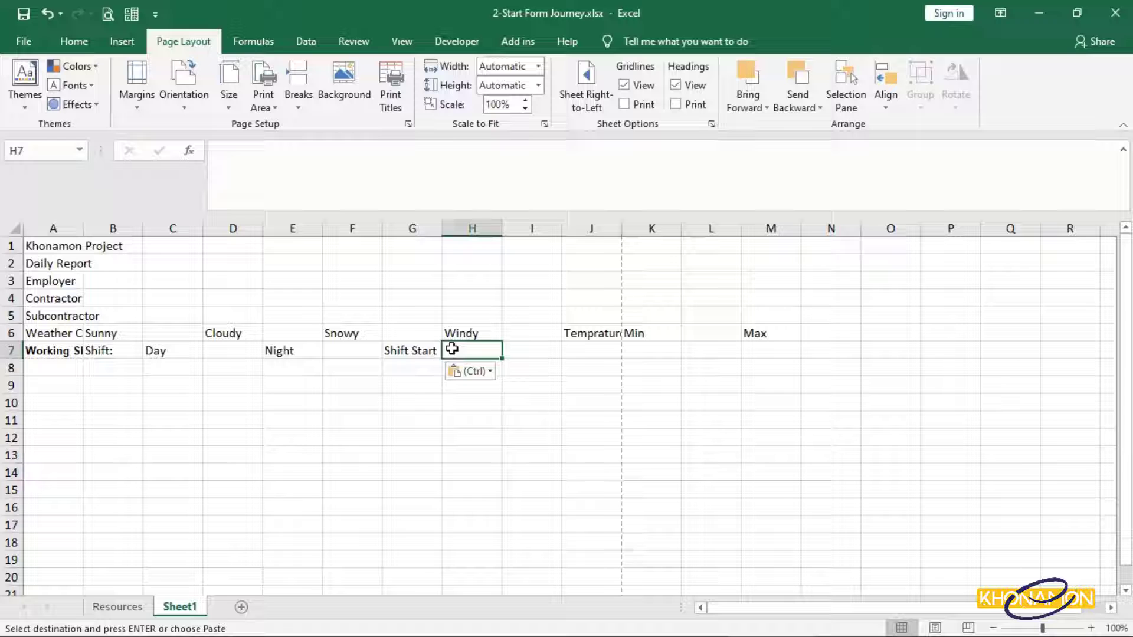
Step: Type 6 into H7 beside the Shift Start label
type("6")
key("Return")
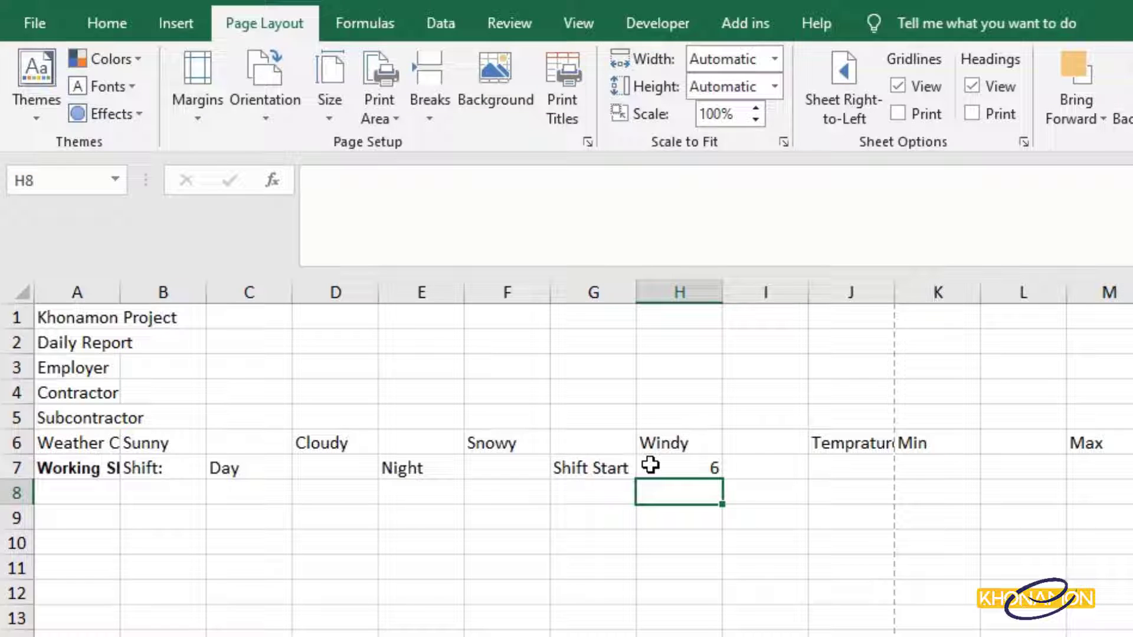
Step: Format H7 as Time and re-enter the shift start as 06:00, showing 6:00:00 AM
left_click(650, 465)
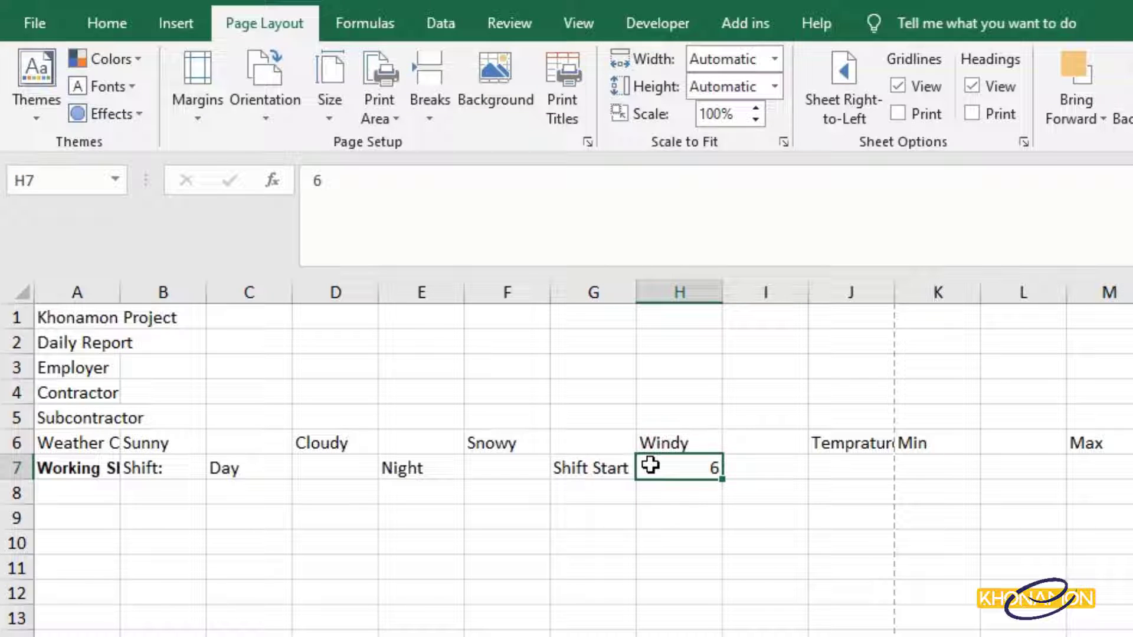
left_click(115, 25)
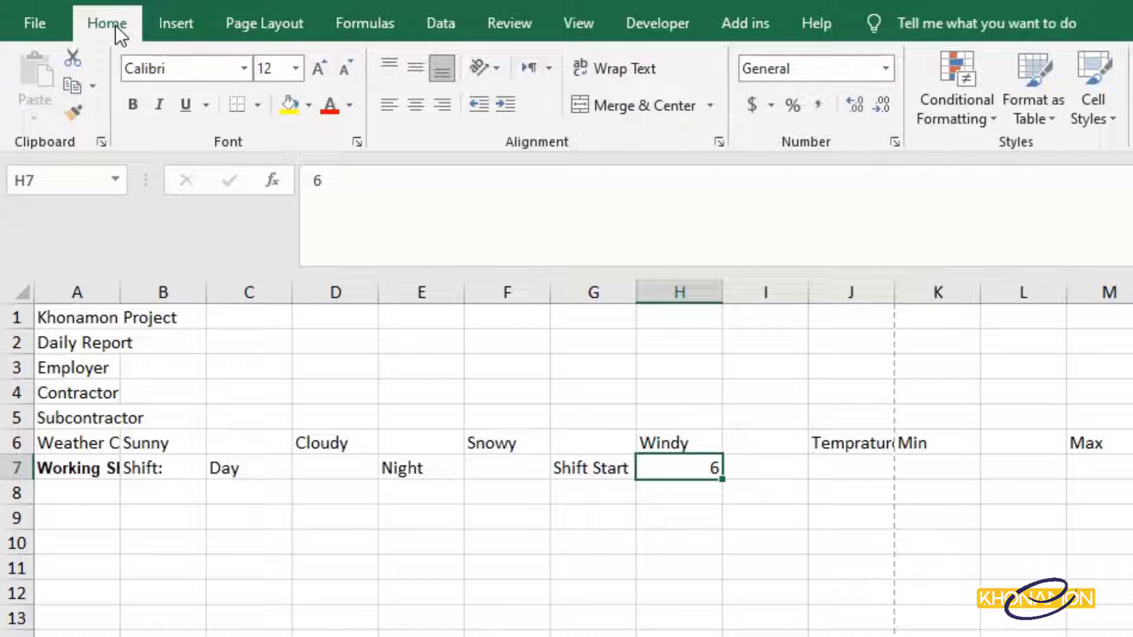
left_click(887, 71)
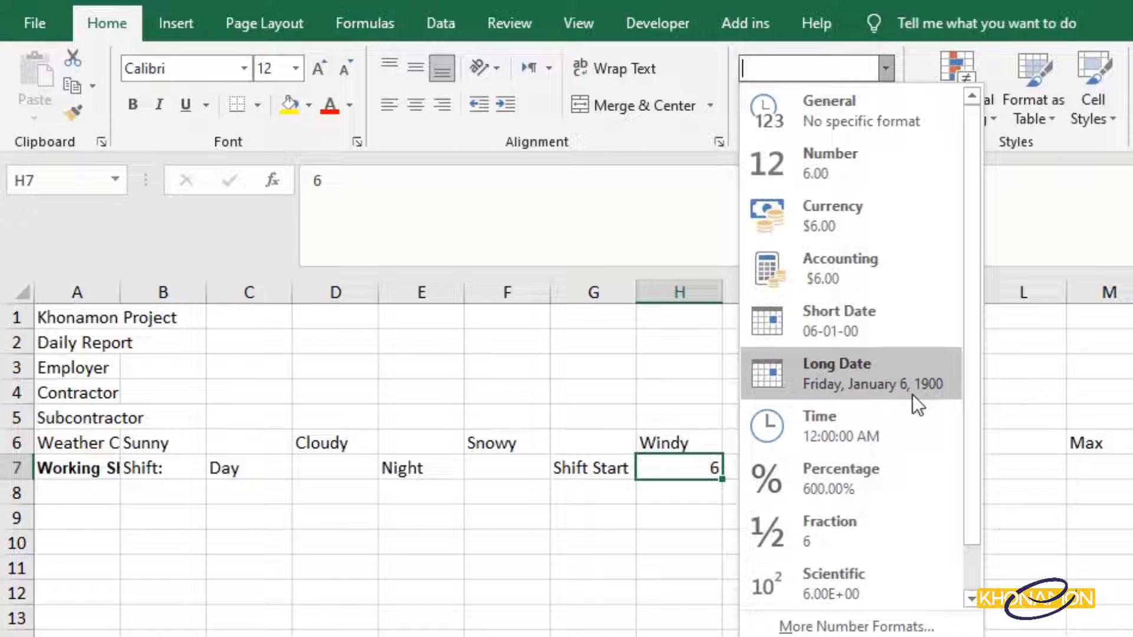
left_click(914, 409)
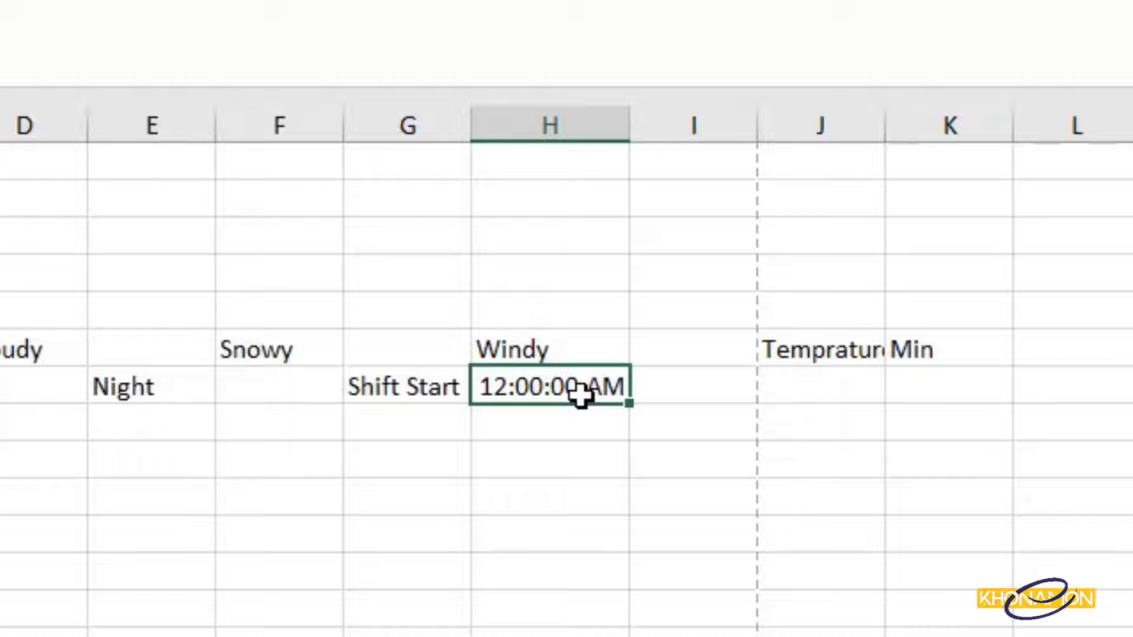
type("0")
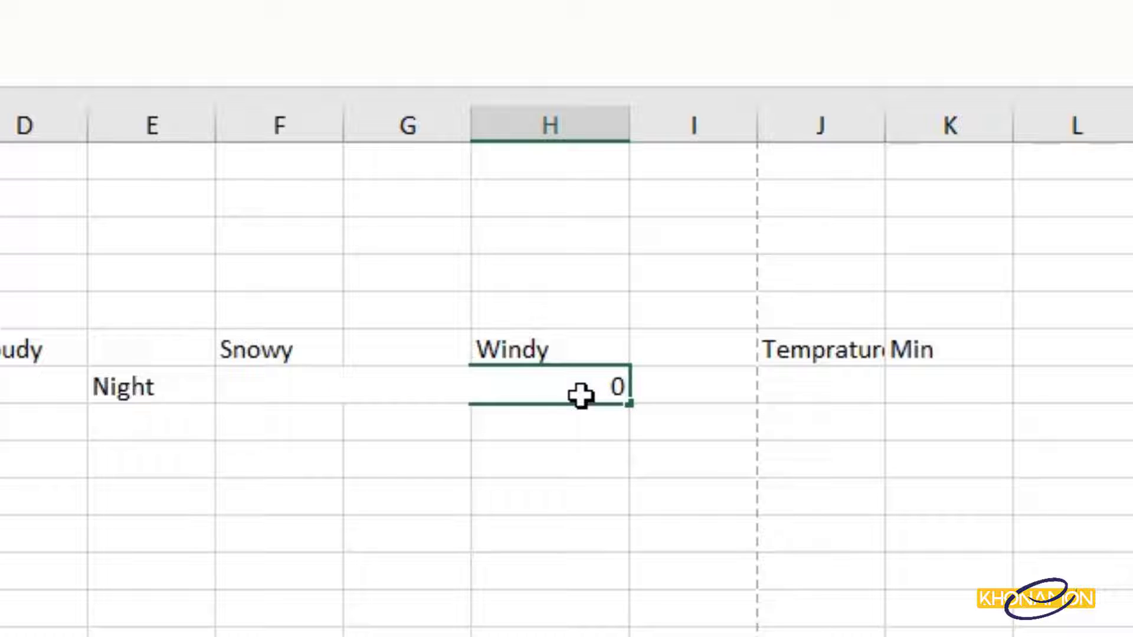
type("6:00")
key("Return")
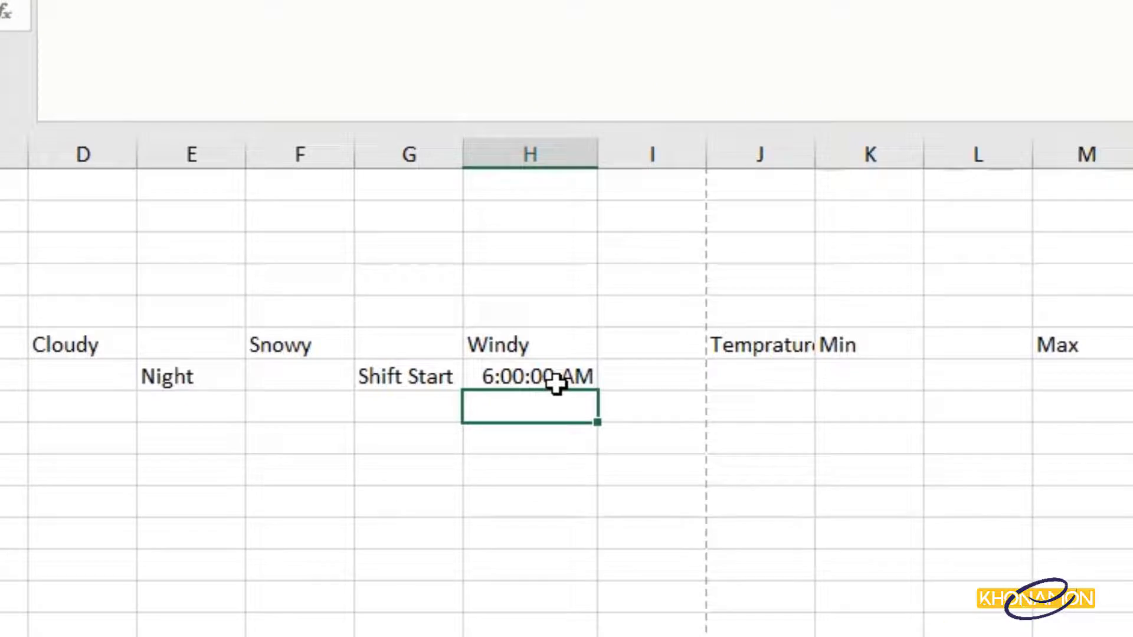
Step: Give H7 a custom time code with single-digit minutes so the shift start reads 6:0:0
left_click(555, 383)
right_click(558, 382)
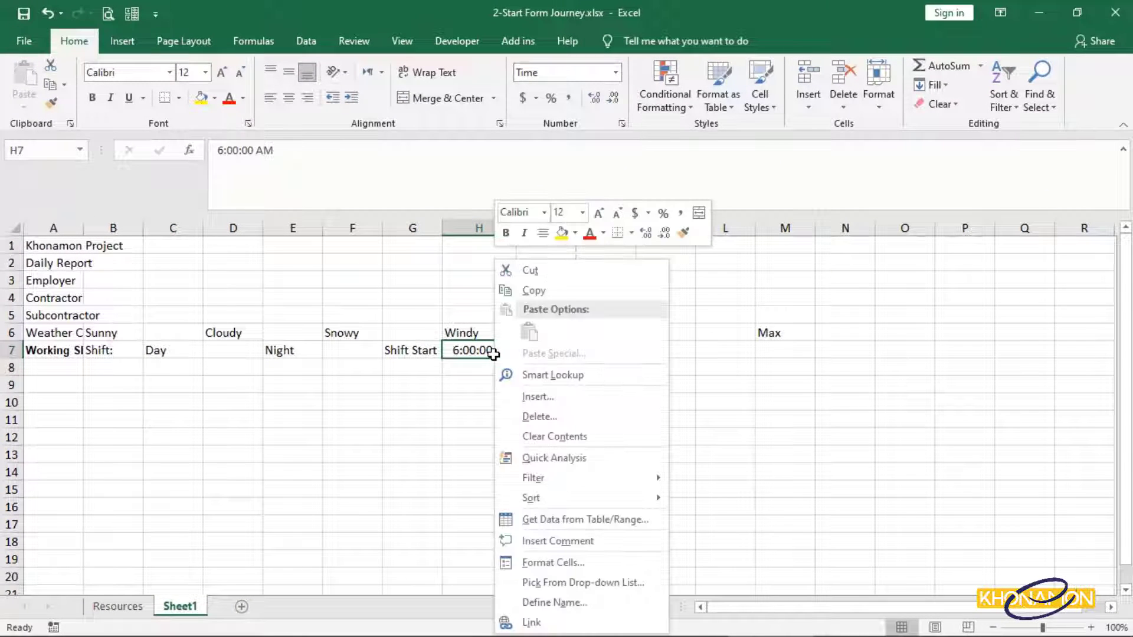
left_click(579, 563)
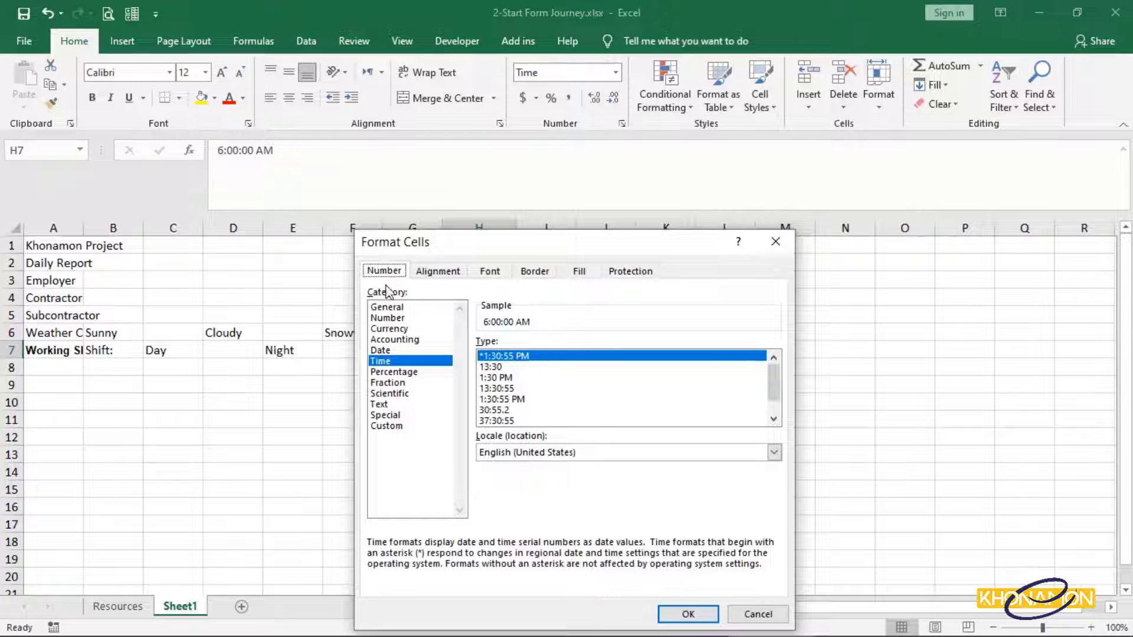
left_click(412, 362)
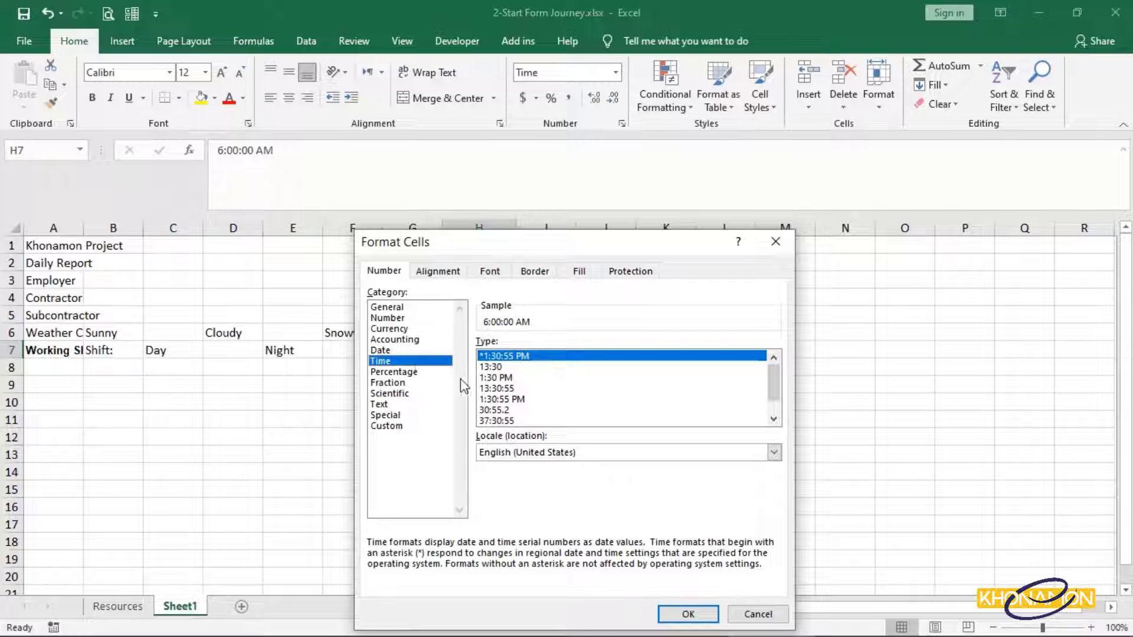
left_click(487, 389)
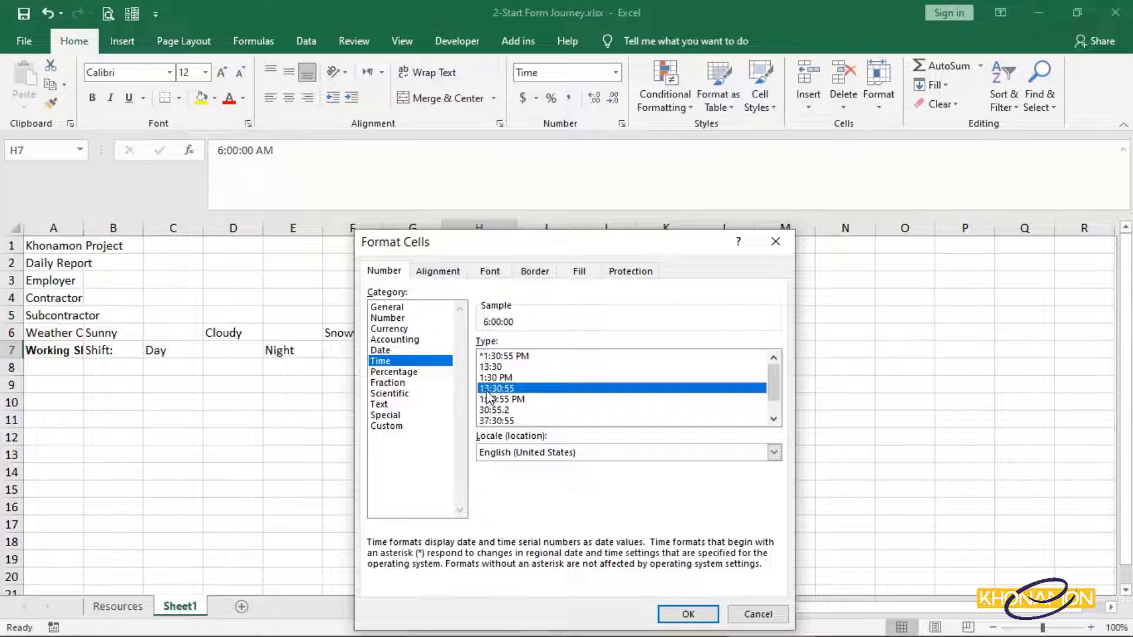
left_click(404, 427)
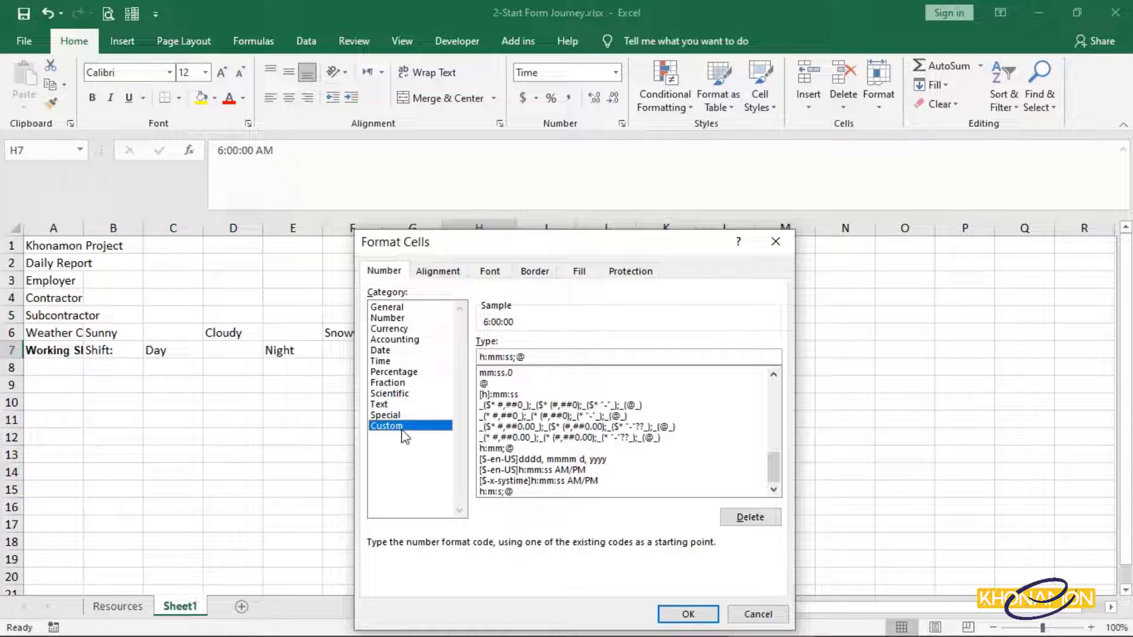
left_click(498, 358)
key("BackSpace")
key("BackSpace")
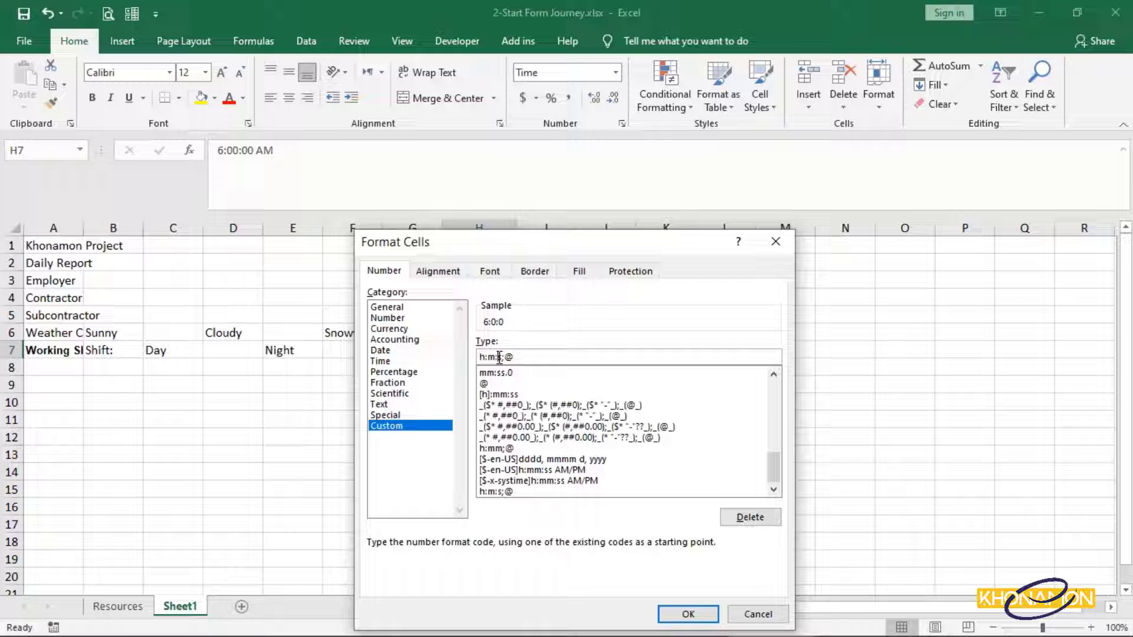
left_click(688, 614)
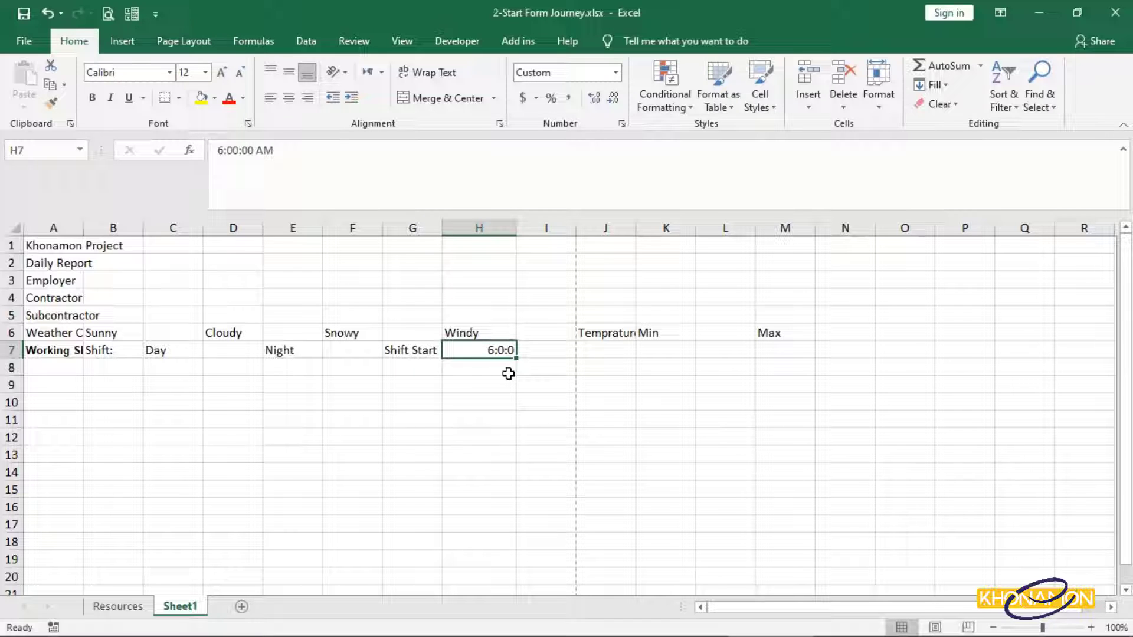
Step: Type 'to' in I7 and the shift end time 05:00 in J7
key("Tab")
type("to")
key("Tab")
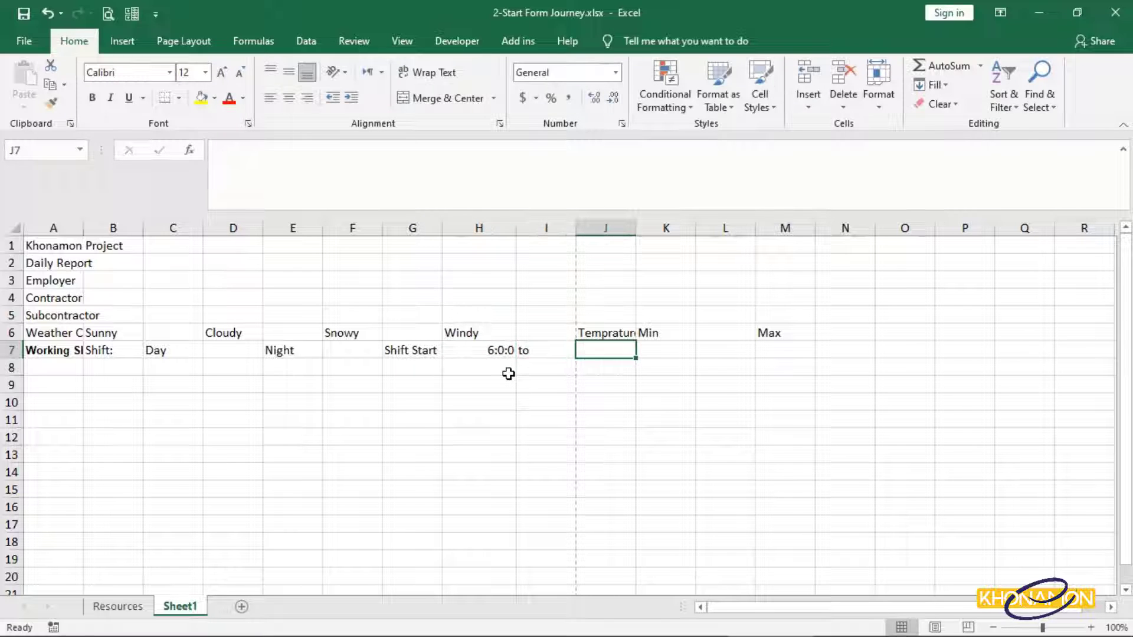
type("05:")
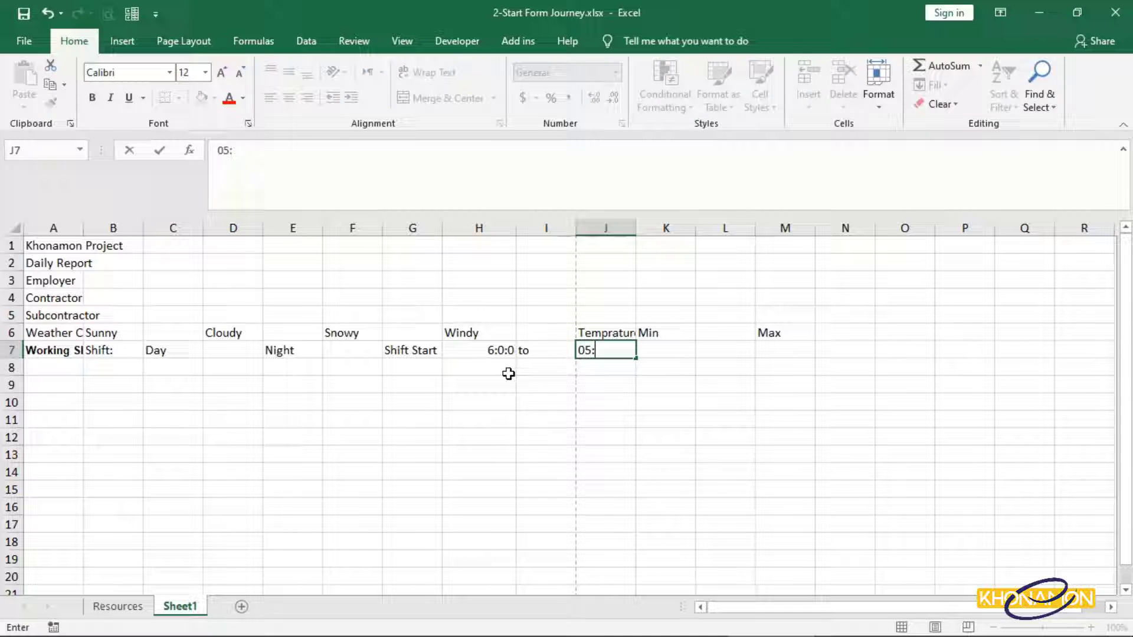
type("00")
key("Return")
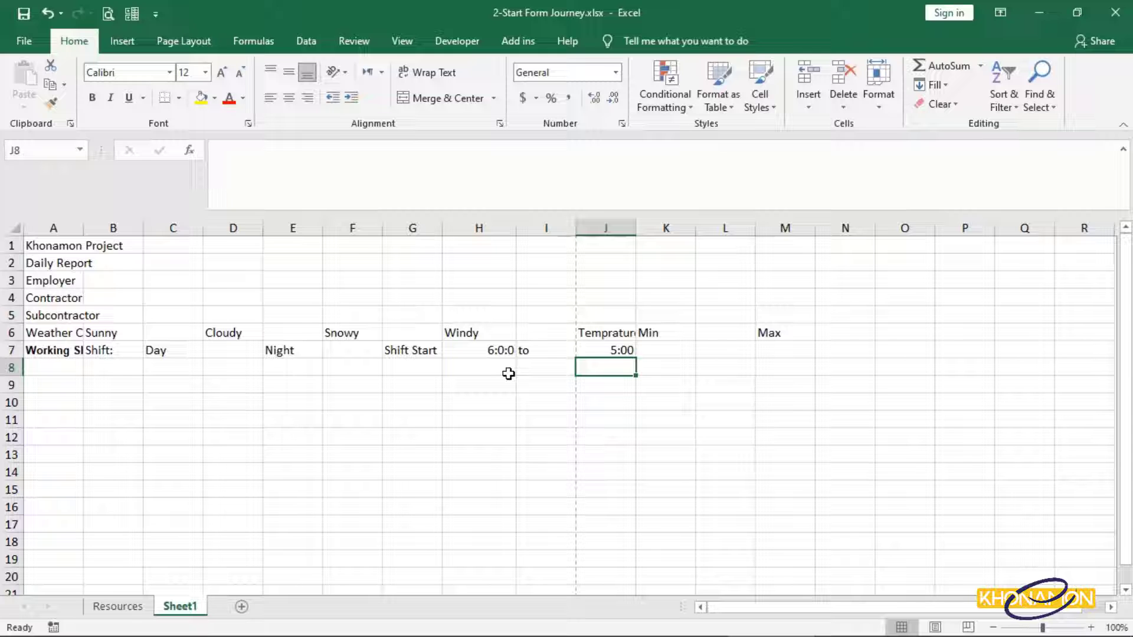
Step: Copy H7's custom time format onto J7 with Format Painter, so J7 shows 5:0:0
left_click(502, 351)
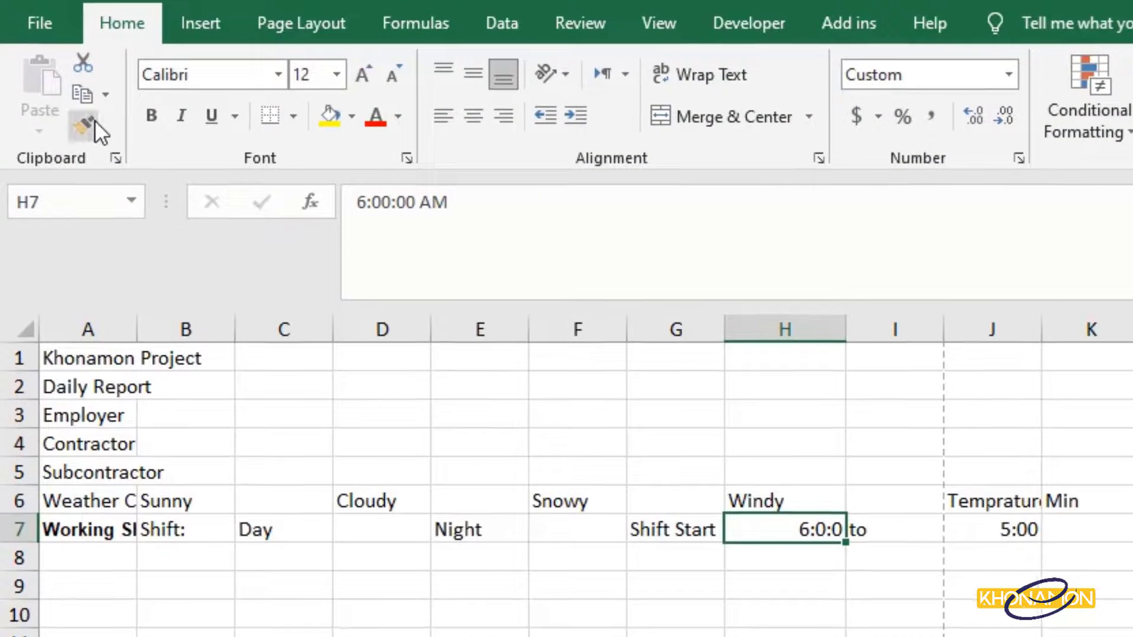
left_click(56, 100)
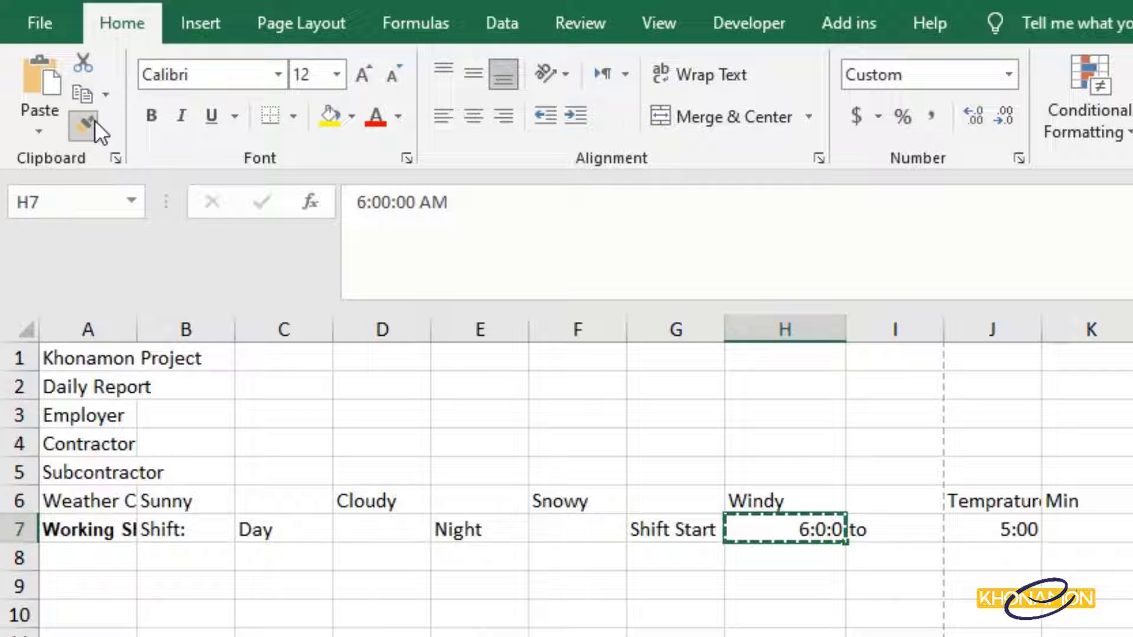
left_click(979, 527)
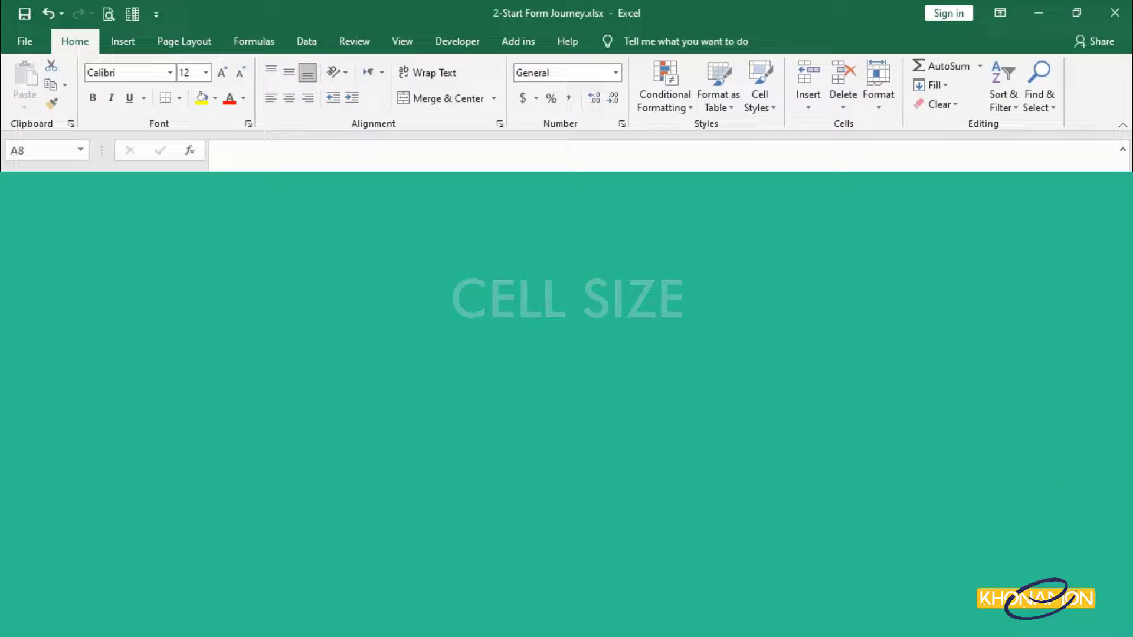
Step: Type Manpower in A8 and again in the cell below
type("Manpower")
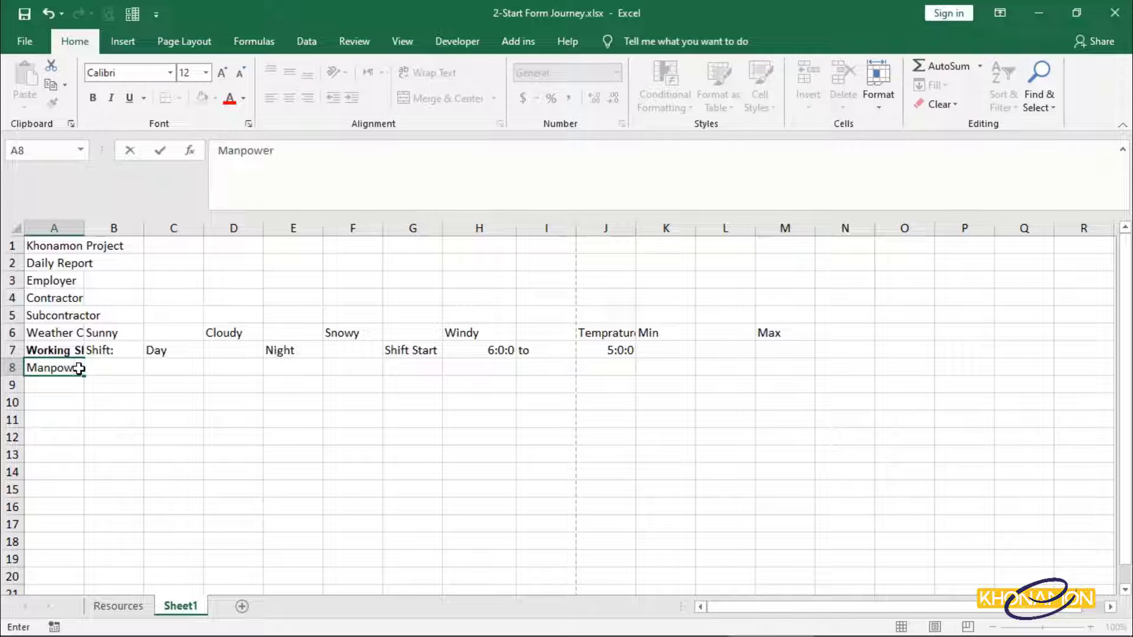
key("Return")
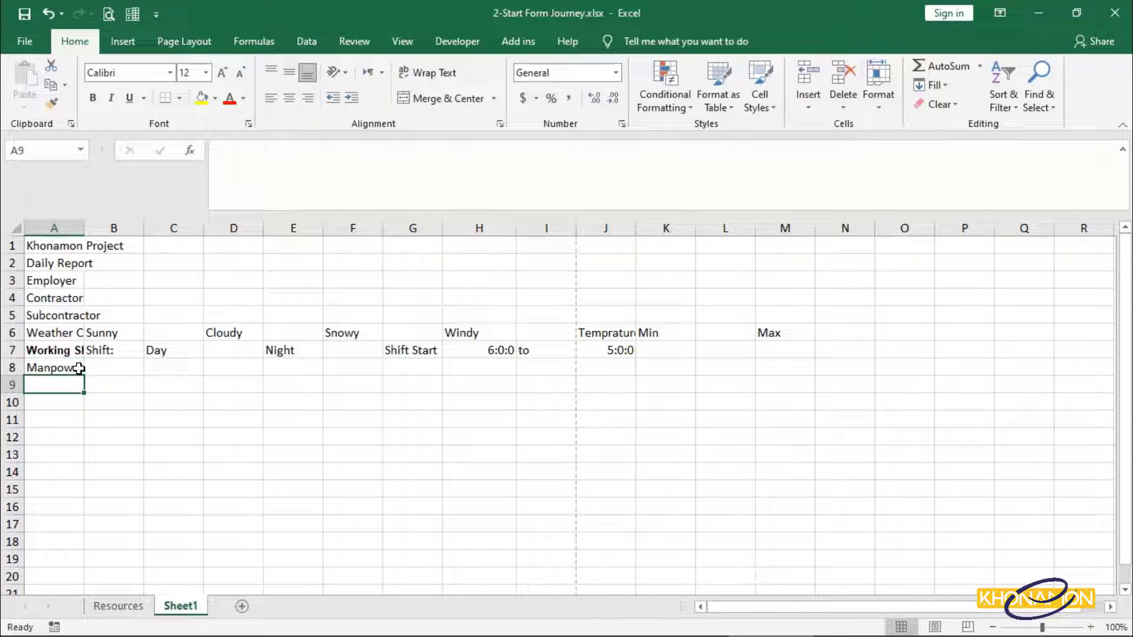
type("Manpower")
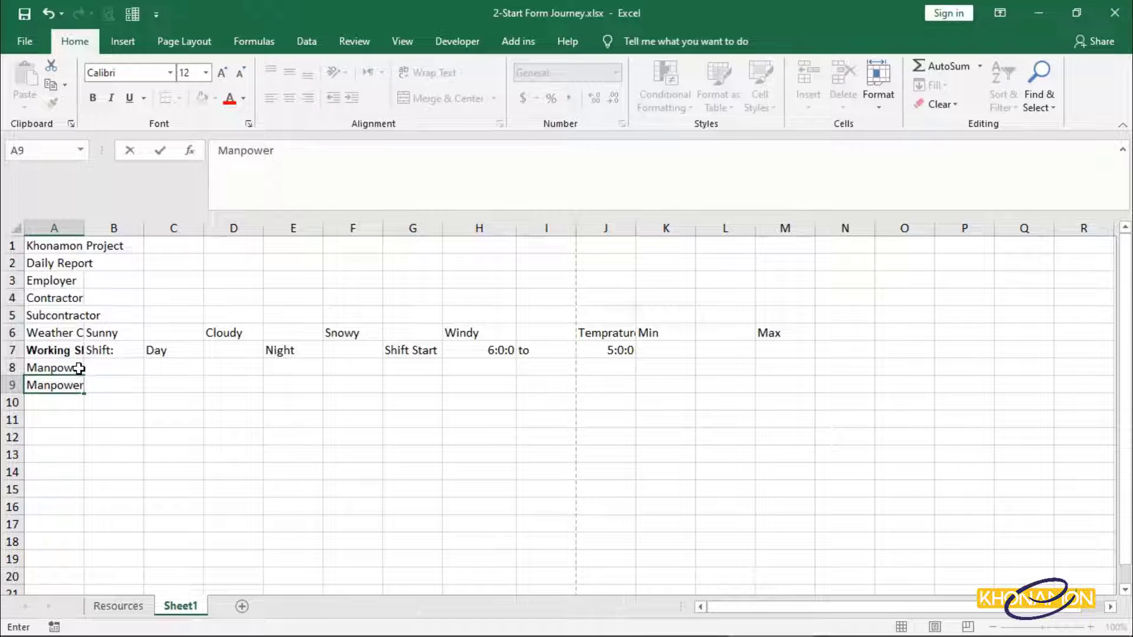
Step: Copy the Present–Total headers from Resources B9:F9 and paste them into Sheet1 at B9
left_click(129, 606)
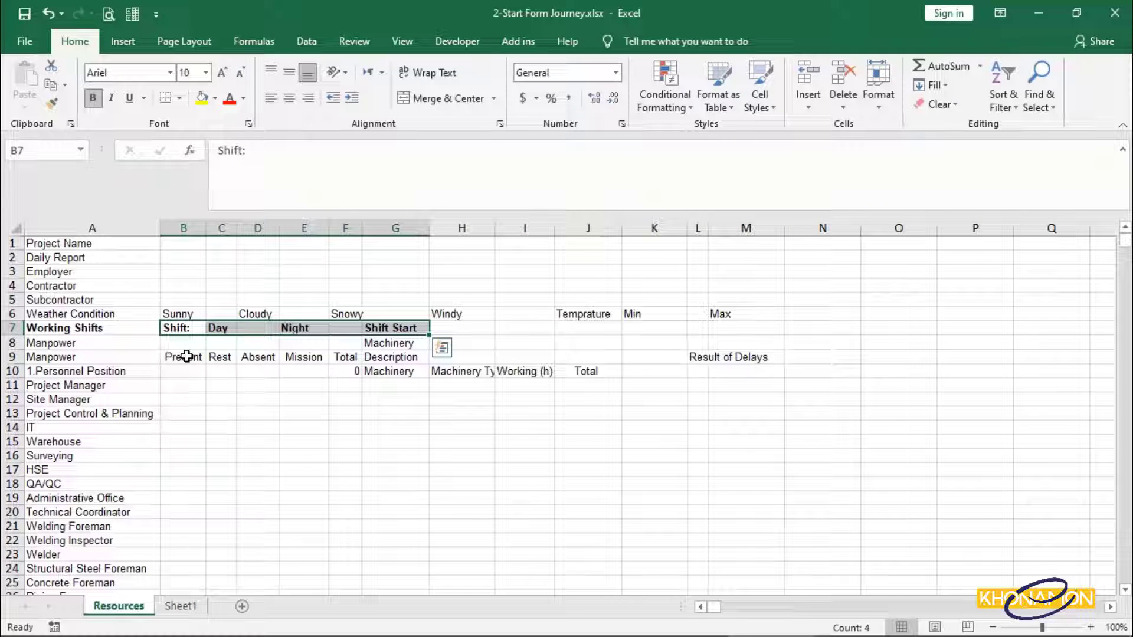
left_click_drag(187, 357, 354, 357)
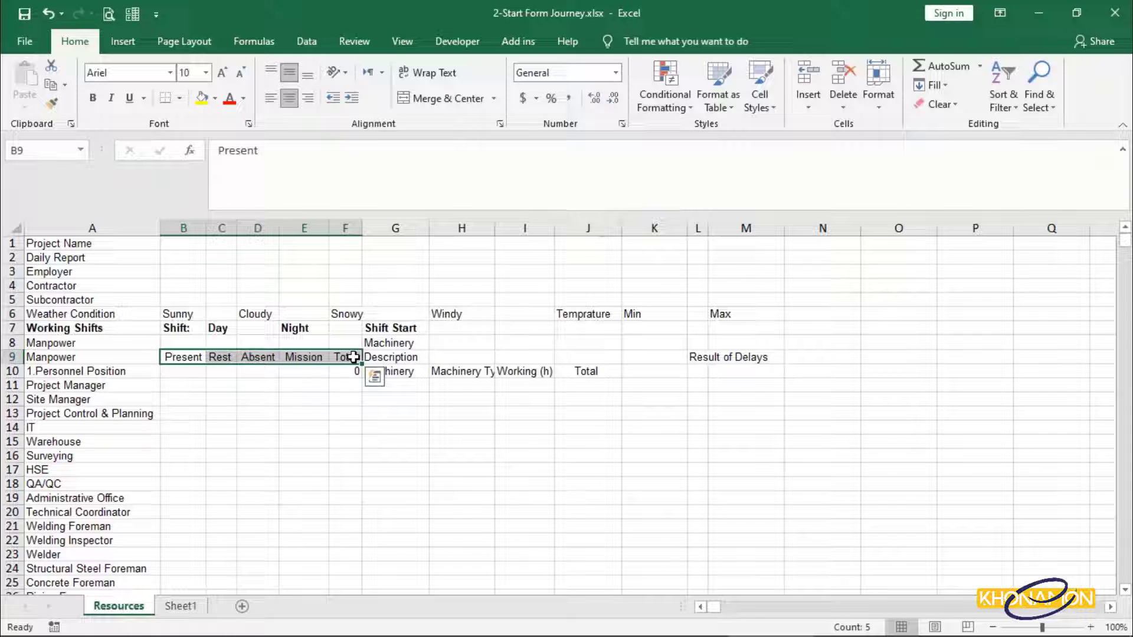
right_click(353, 357)
left_click(395, 270)
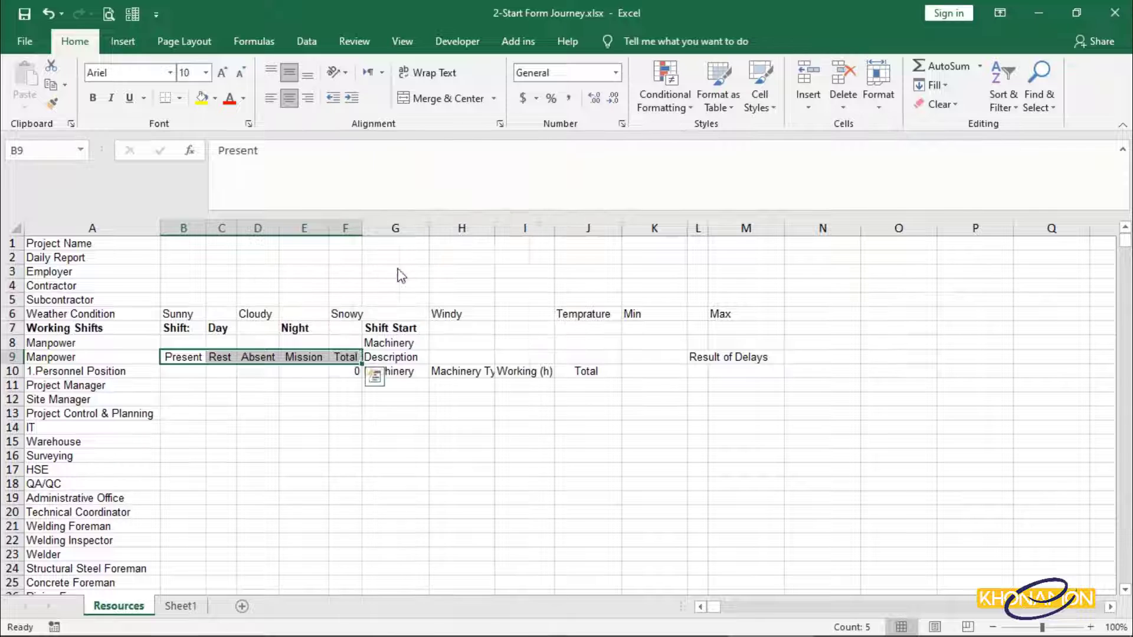
left_click(184, 604)
left_click(113, 385)
key("ctrl+v")
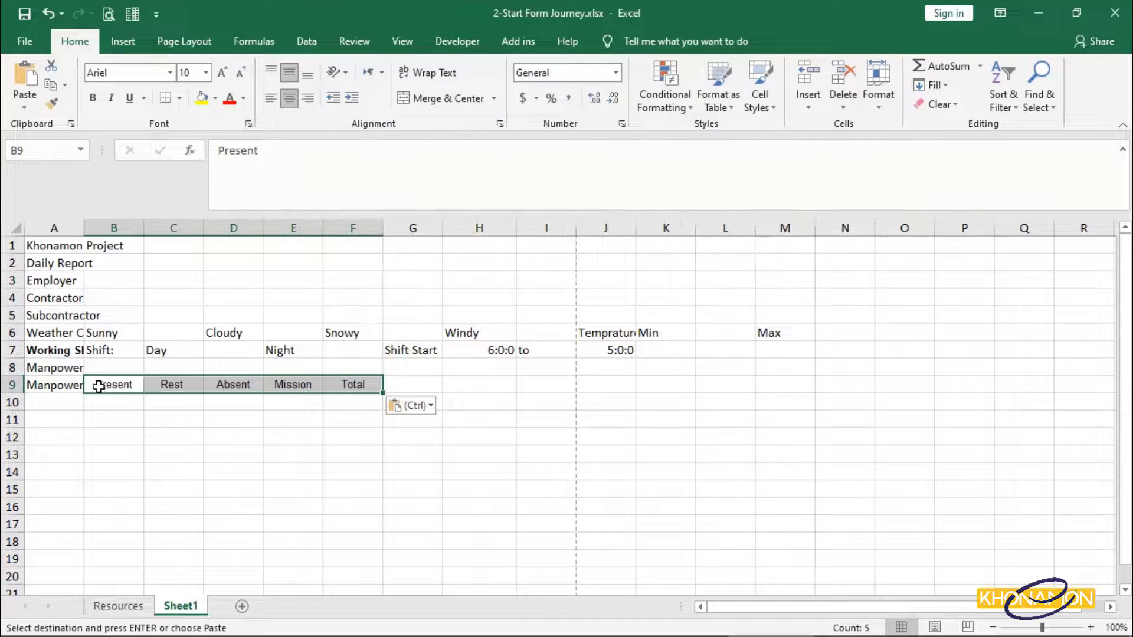
left_click(64, 383)
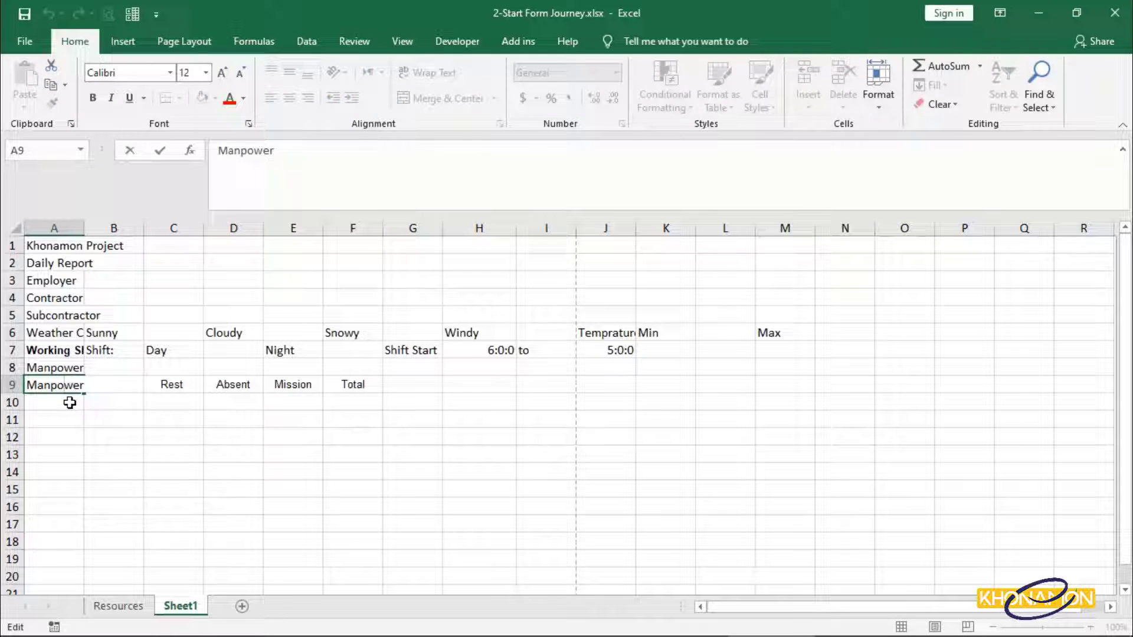
left_click(69, 402)
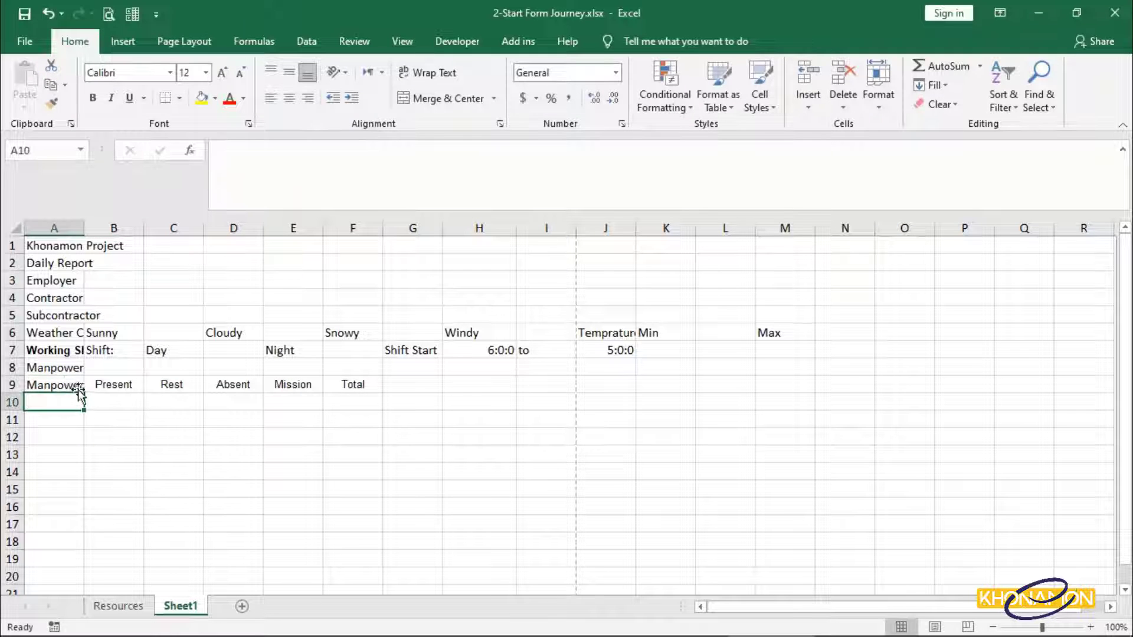
Step: Check the Weather Conditions label in A6, then AutoFit column A to its longest label
left_click(77, 333)
double_click(74, 332)
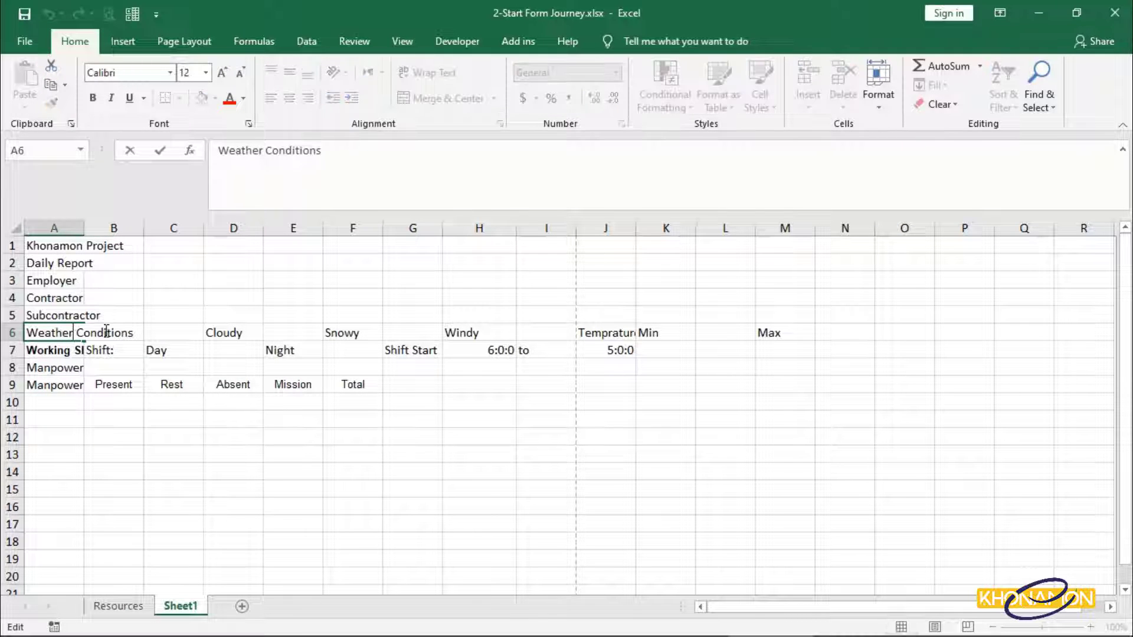
left_click(75, 350)
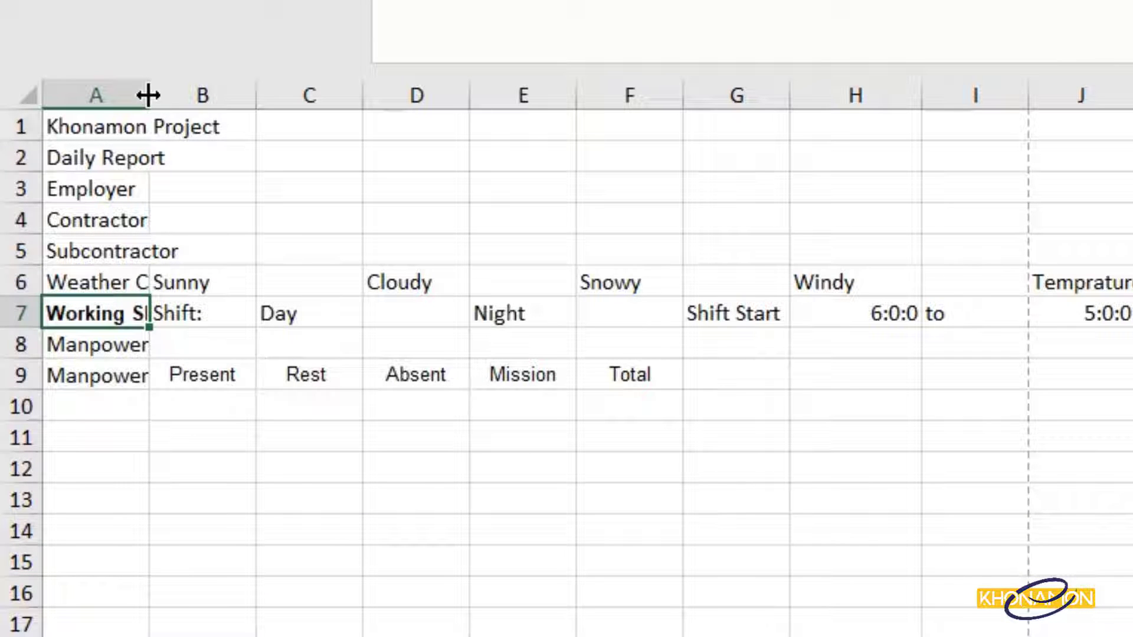
left_click_drag(148, 94, 148, 95)
double_click(148, 95)
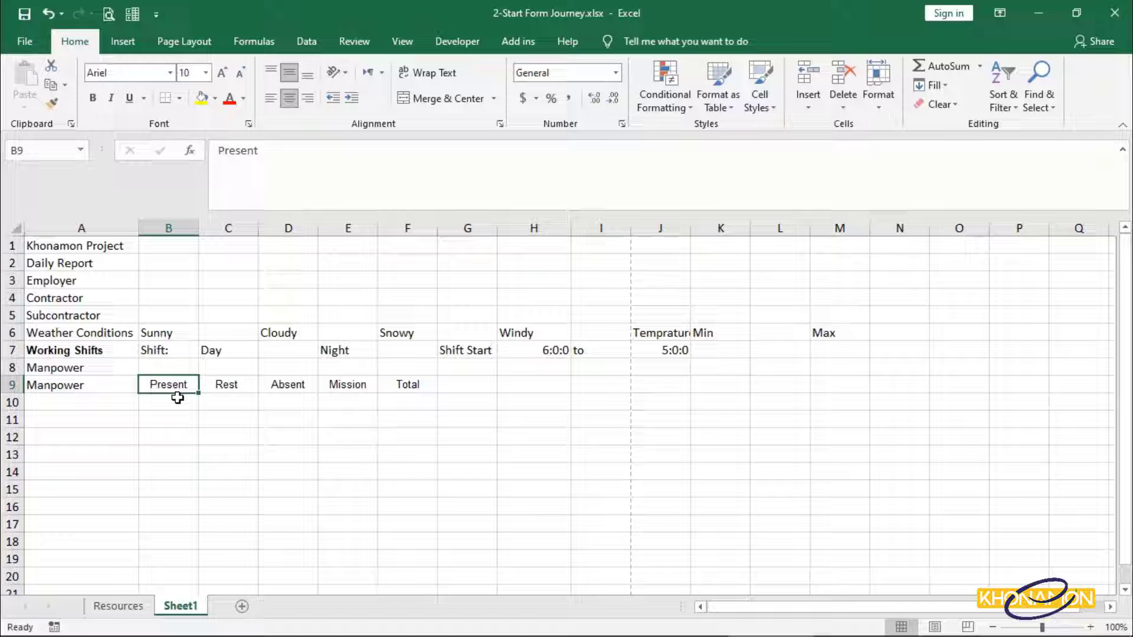
Step: Rotate the Present header upward and set Rest, Absent and Mission (C9:E9) to 90° orientation
left_click(335, 73)
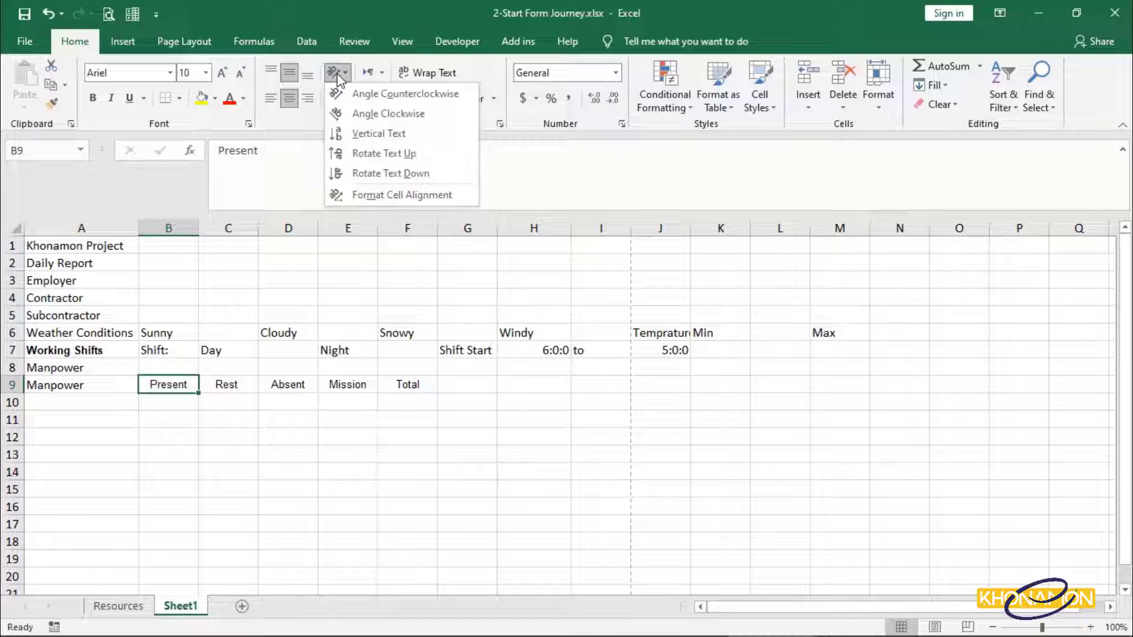
left_click(367, 155)
left_click(242, 403)
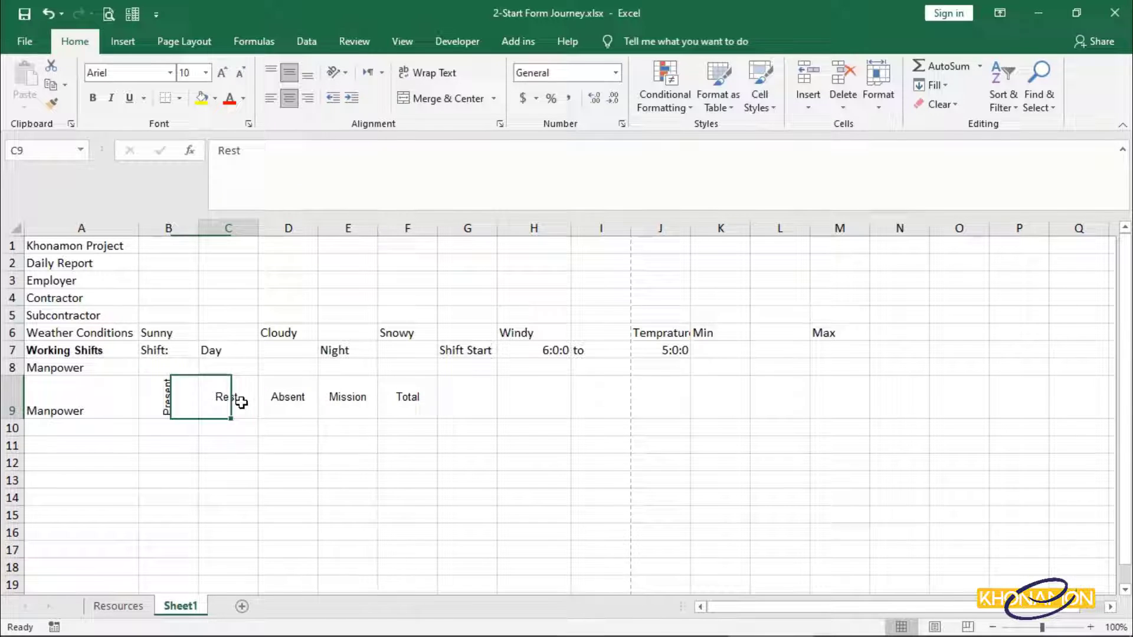
left_click_drag(242, 403, 370, 390)
right_click(370, 390)
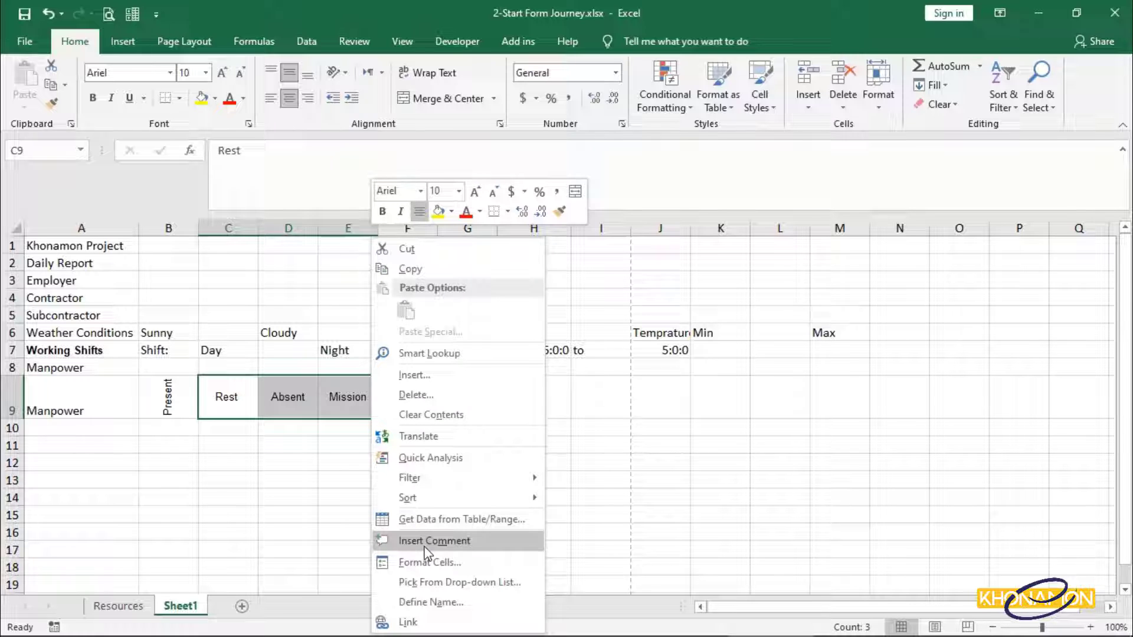
left_click(428, 564)
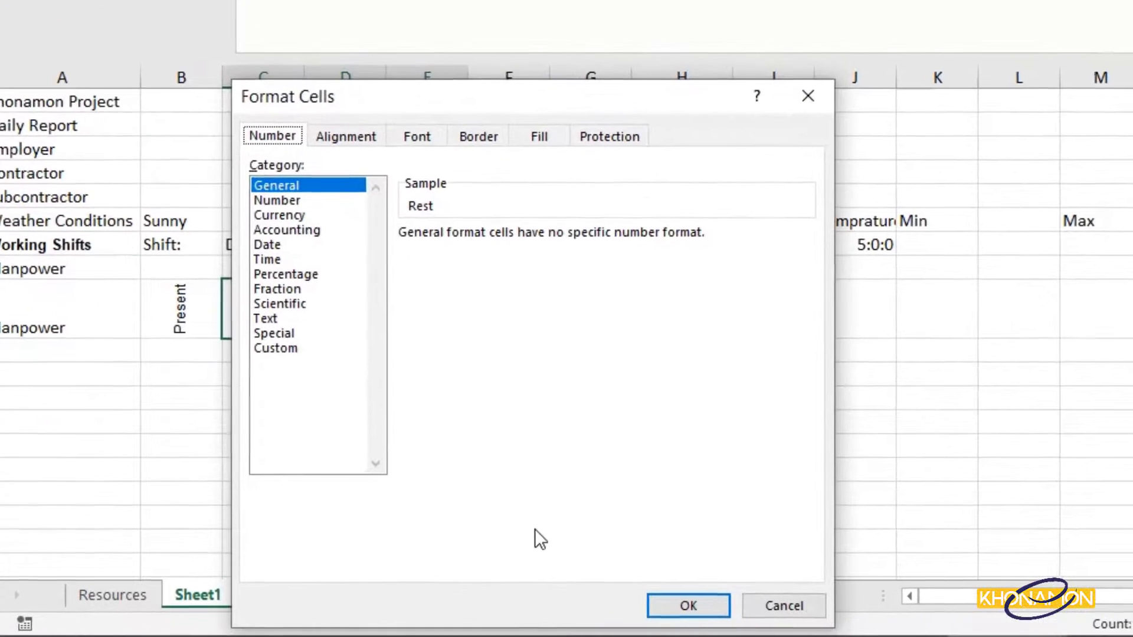
left_click(361, 135)
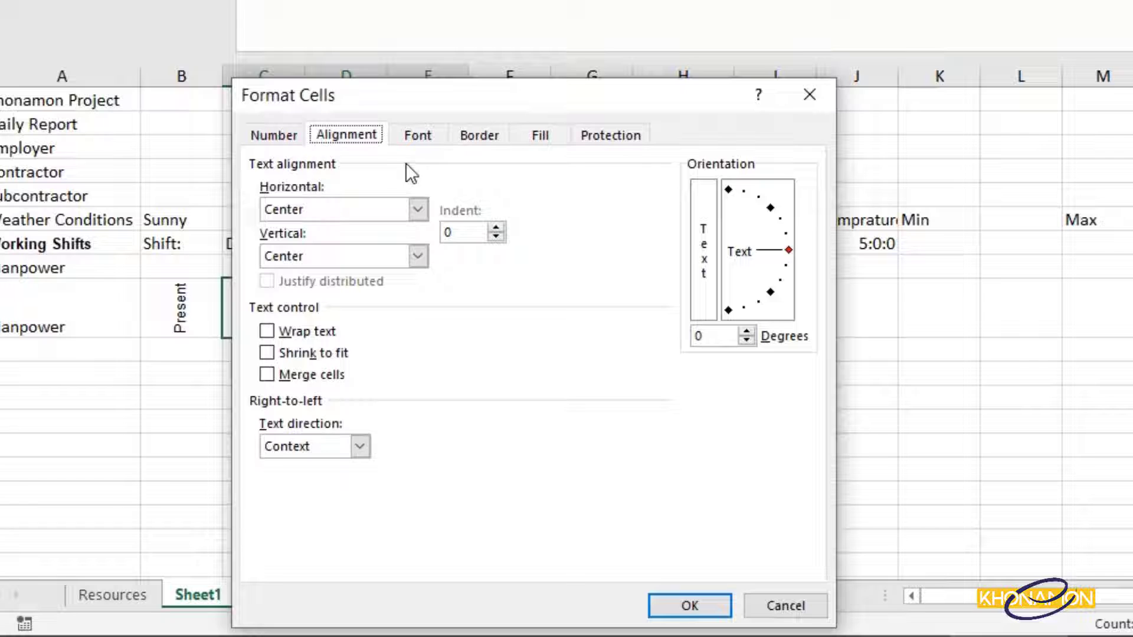
left_click_drag(781, 253, 767, 280)
double_click(702, 336)
type("90")
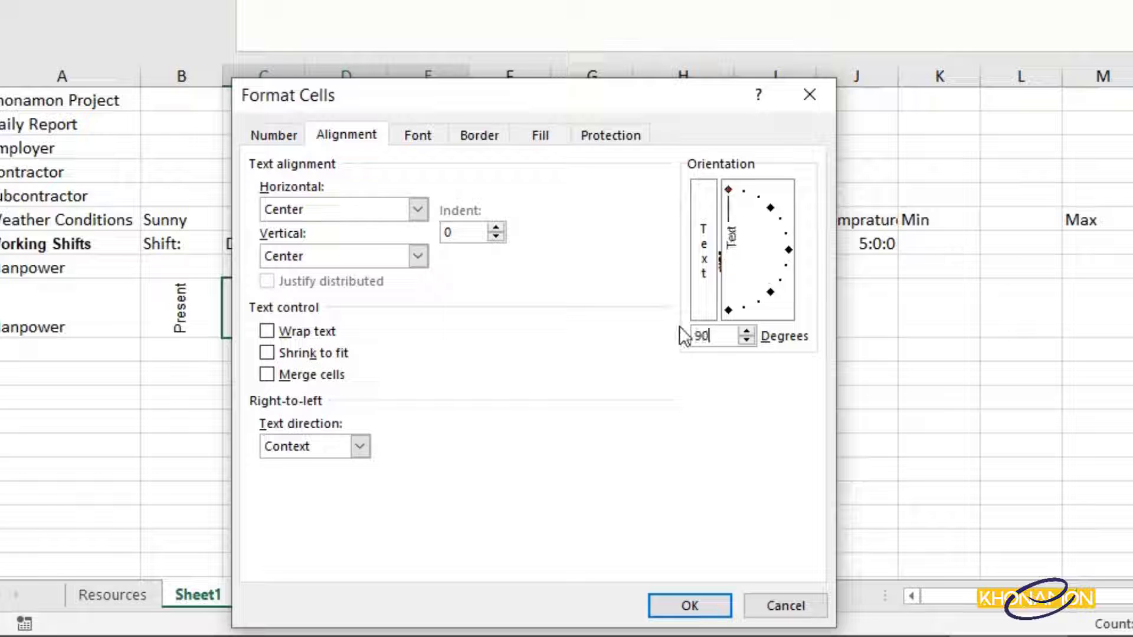
left_click(687, 606)
left_click(403, 368)
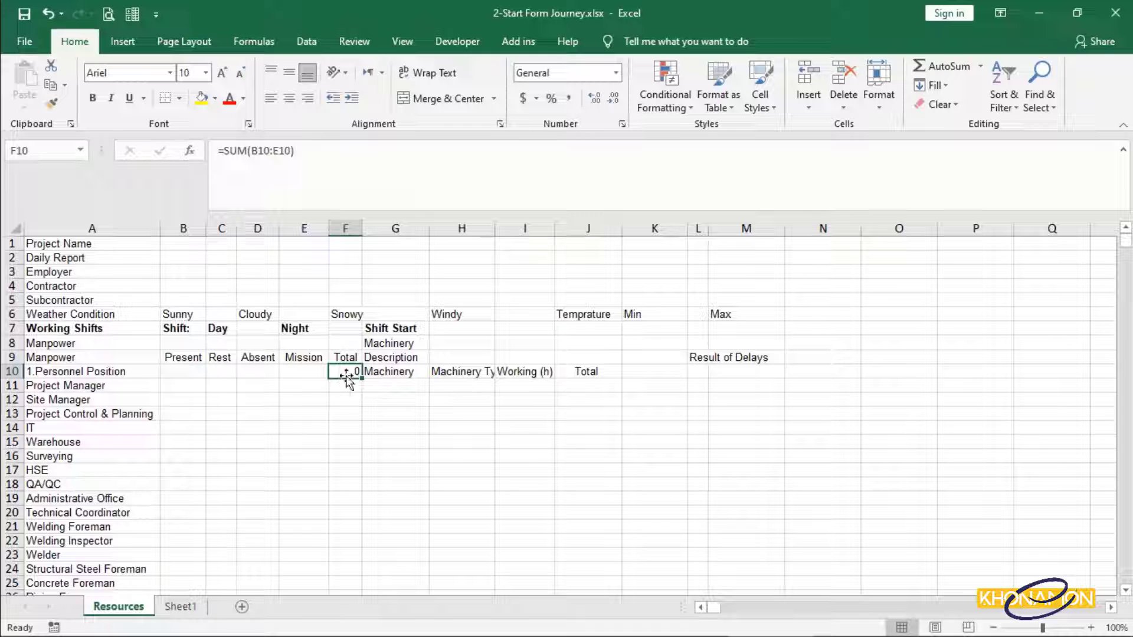
Step: Copy the =SUM(B10:E10) total from Resources F10 and paste it as a formula into Sheet1 F10
double_click(346, 371)
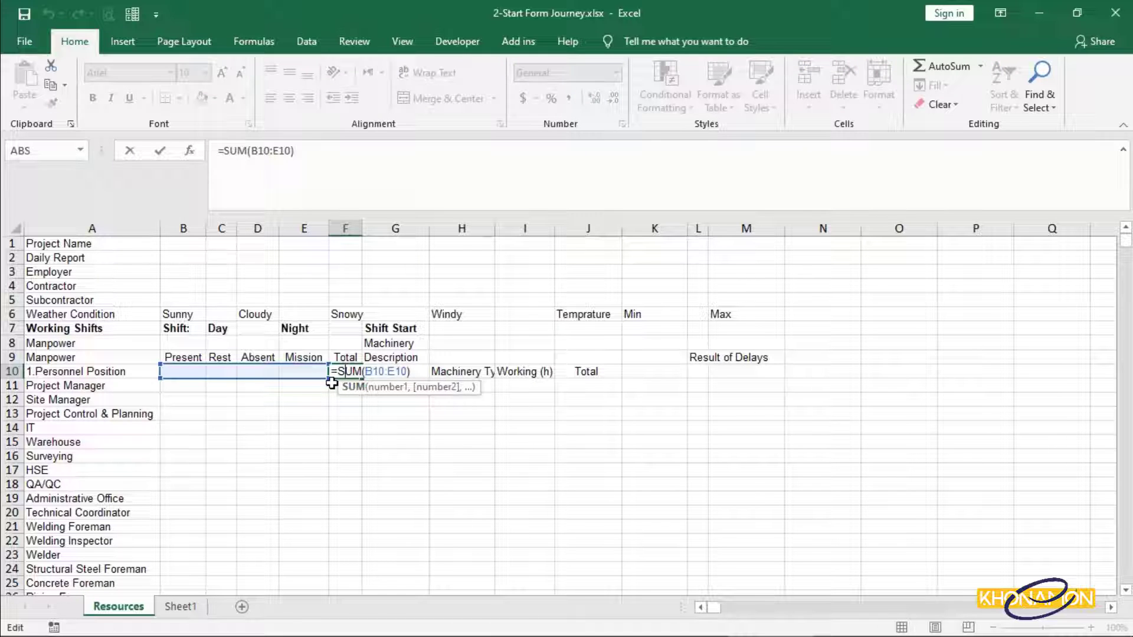
key("Escape")
key("ctrl+c")
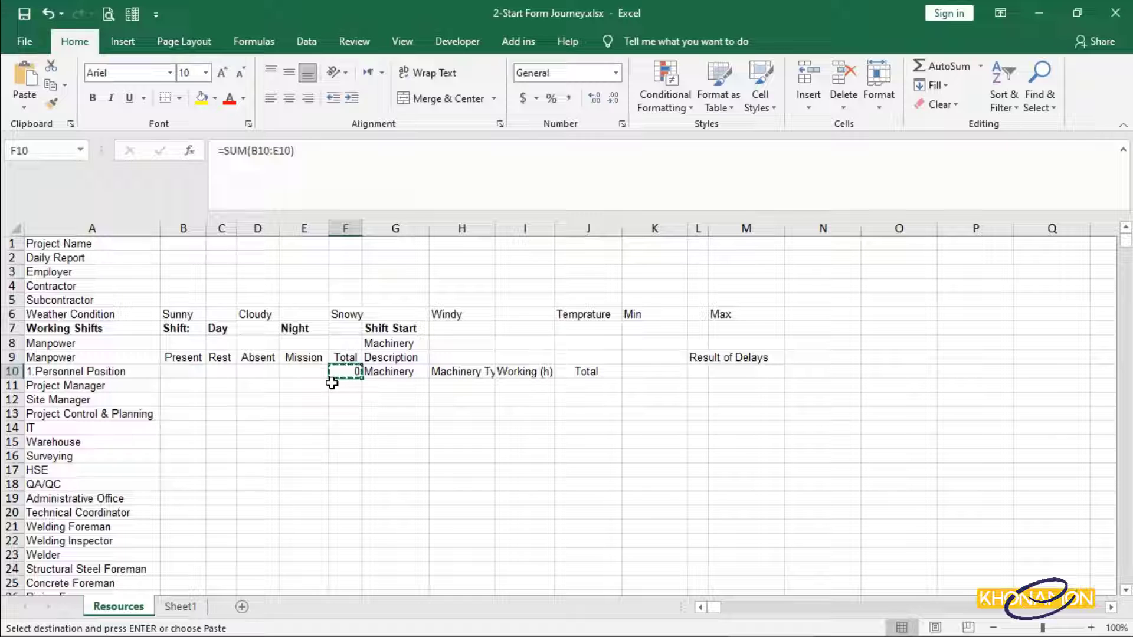
left_click(180, 606)
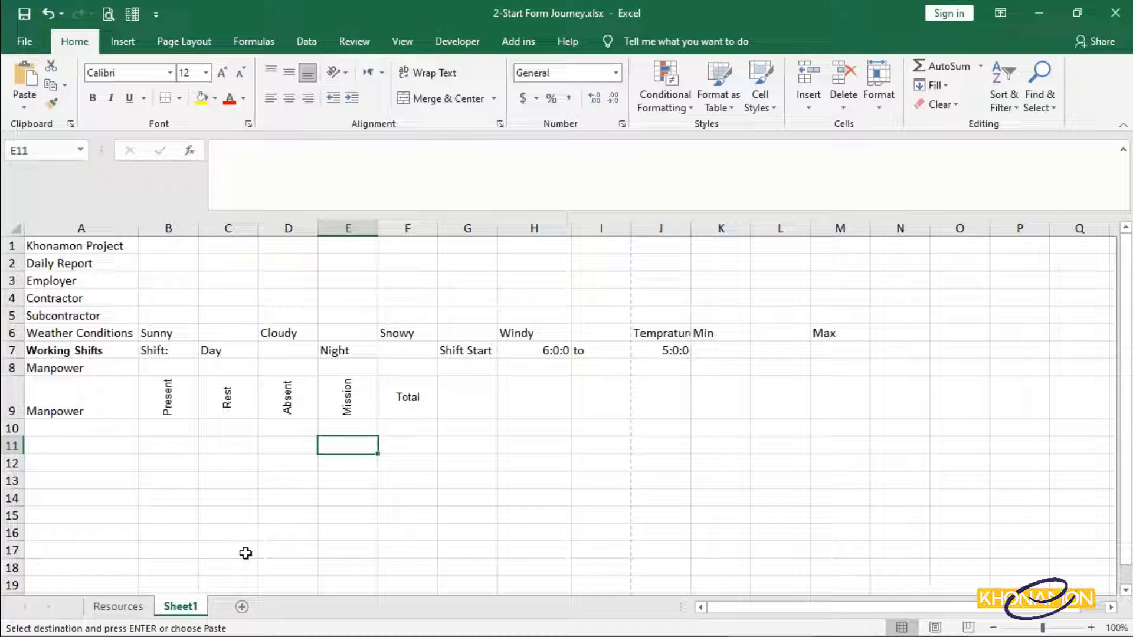
left_click(387, 428)
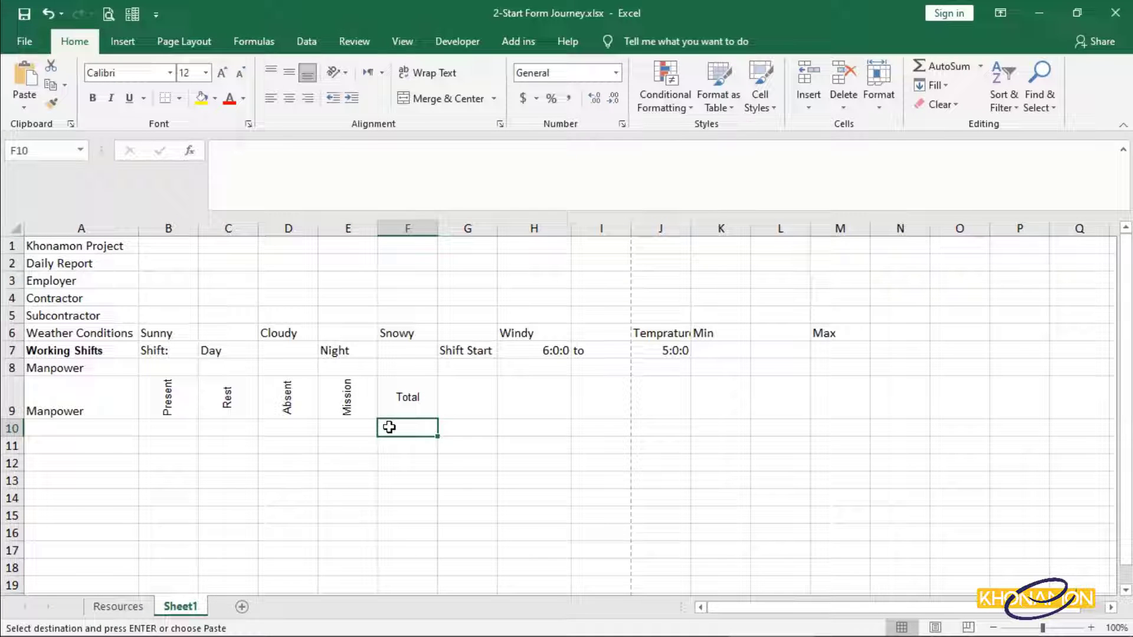
right_click(389, 427)
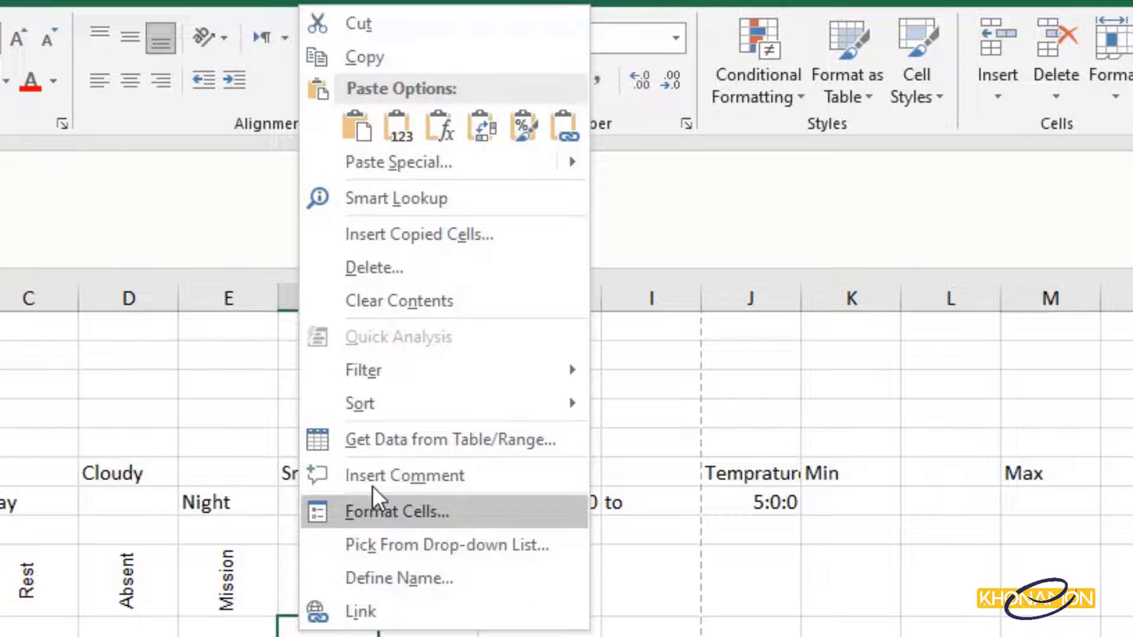
left_click(443, 129)
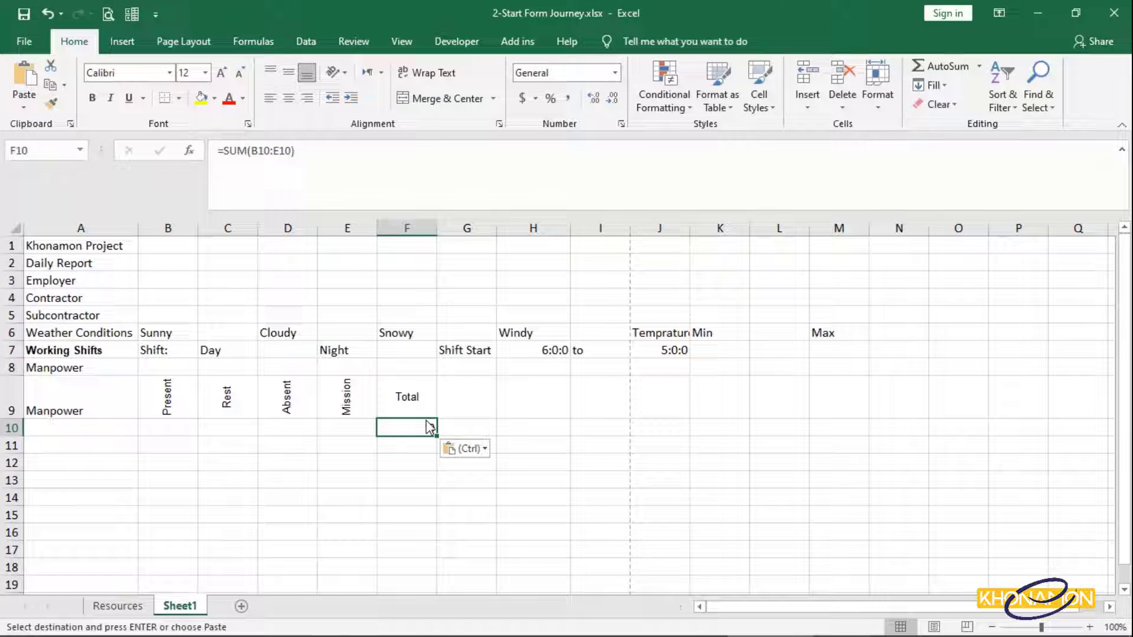
double_click(420, 444)
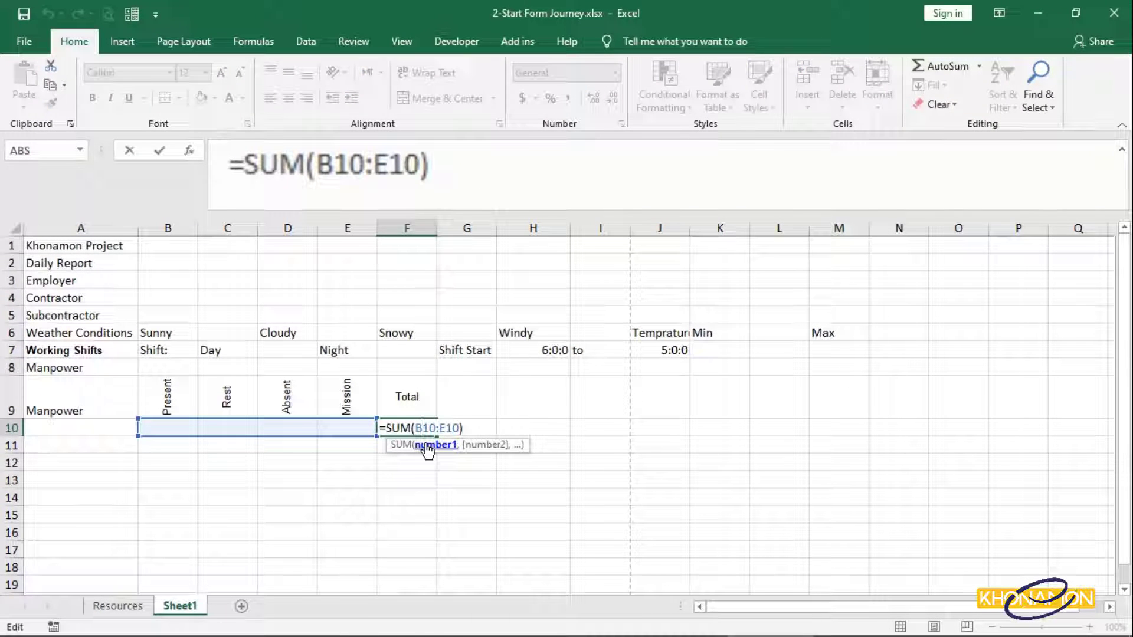
key("Escape")
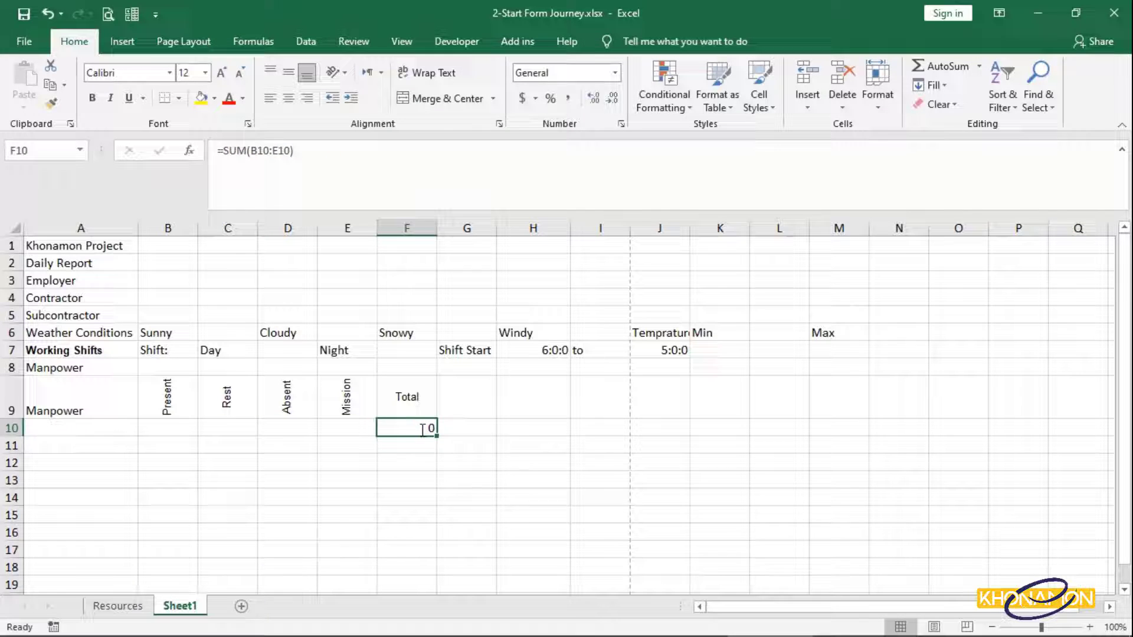
Step: Copy Sheet1 F10 and paste only its value 0 into F11
right_click(422, 430)
left_click(466, 88)
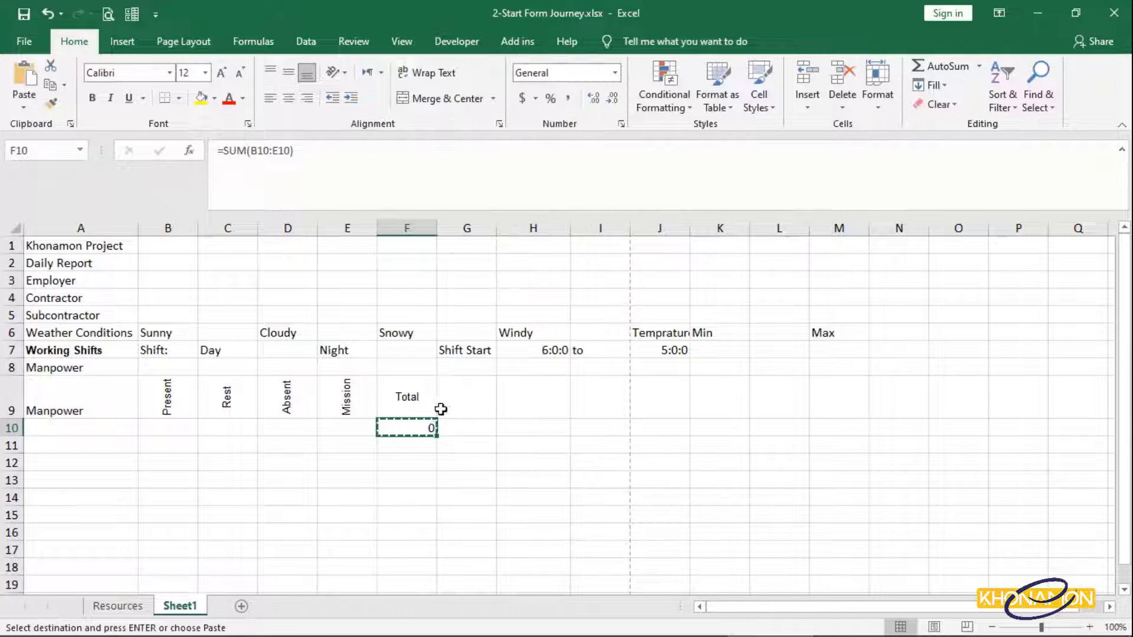
right_click(430, 446)
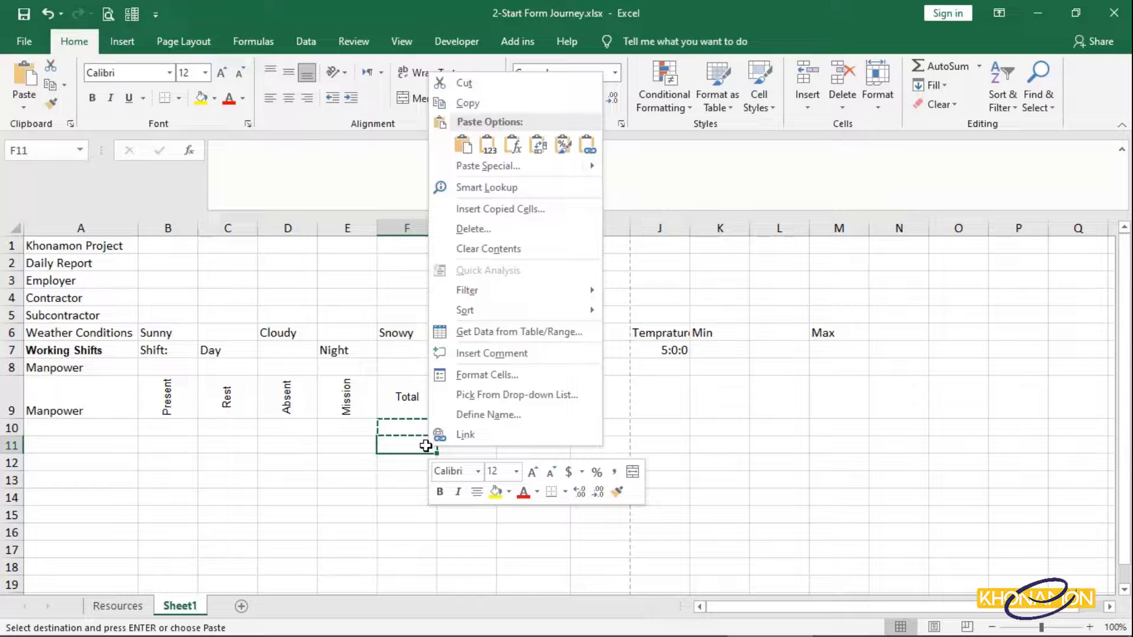
left_click(489, 145)
double_click(421, 446)
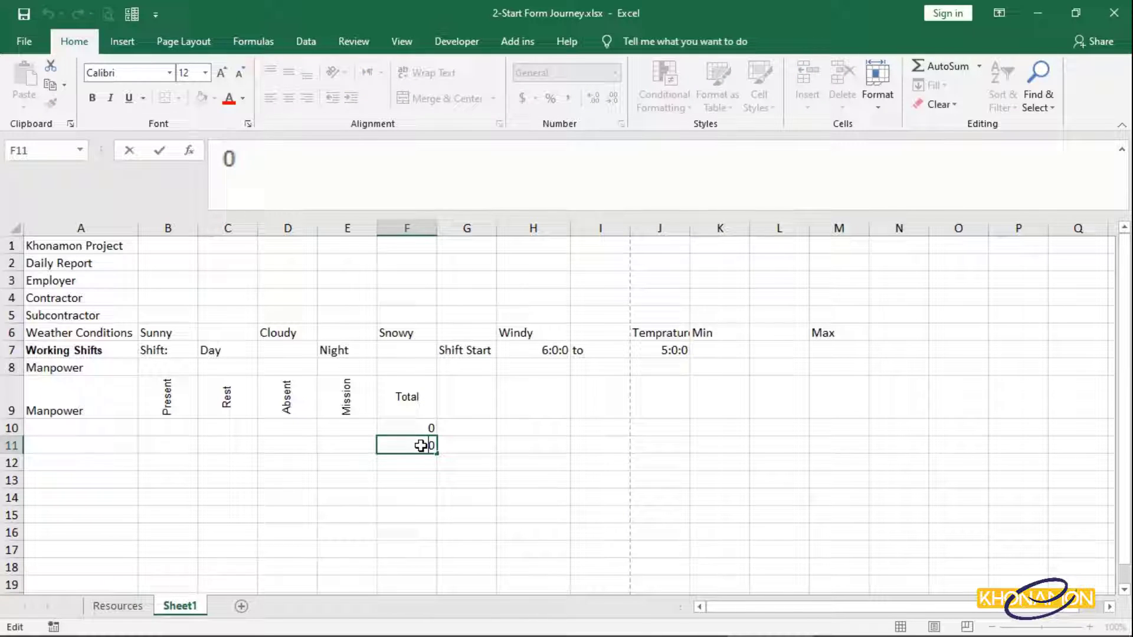
key("Escape")
Step: Copy the F10:F11 totals and paste them transposed into F13:G13
key("Up")
left_click(404, 442, "shift")
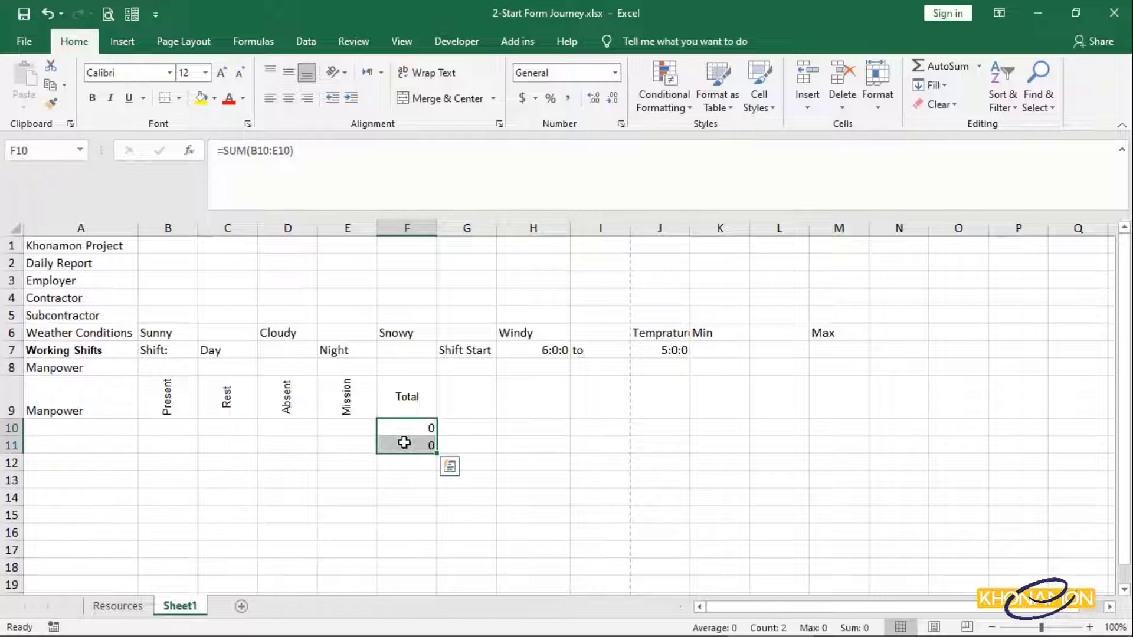
key("ctrl+c")
left_click(427, 477)
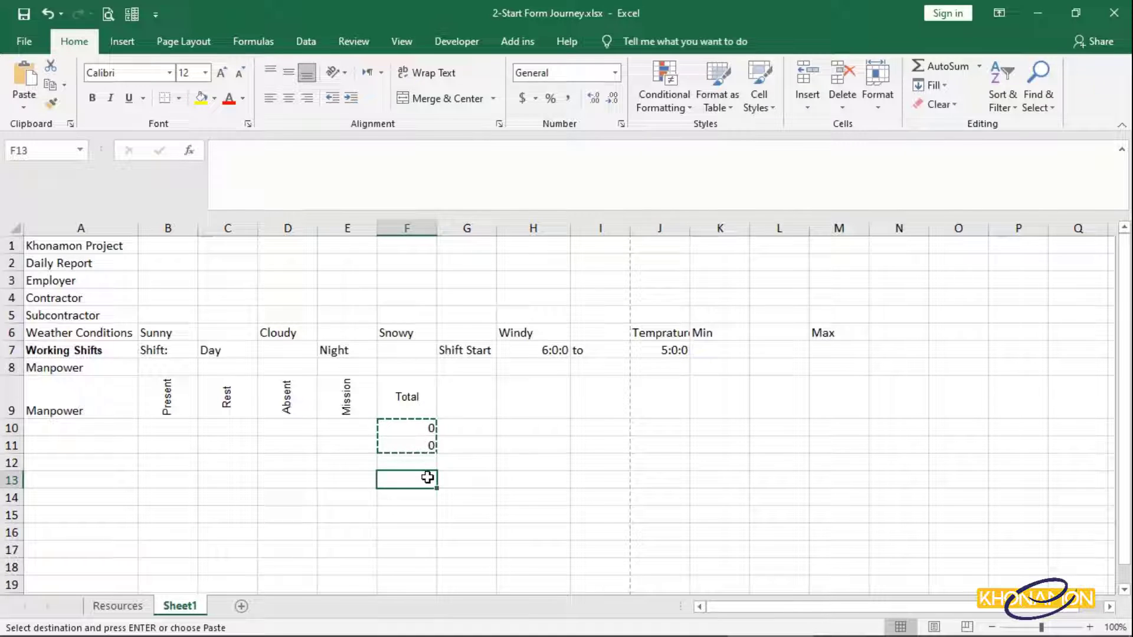
right_click(427, 477)
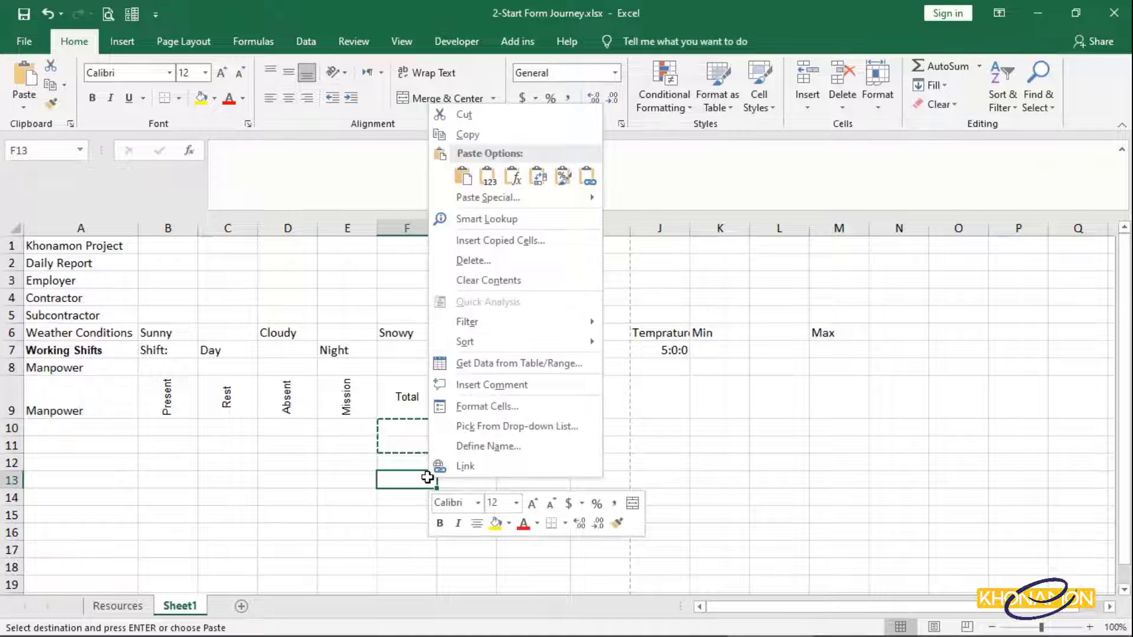
left_click(535, 177)
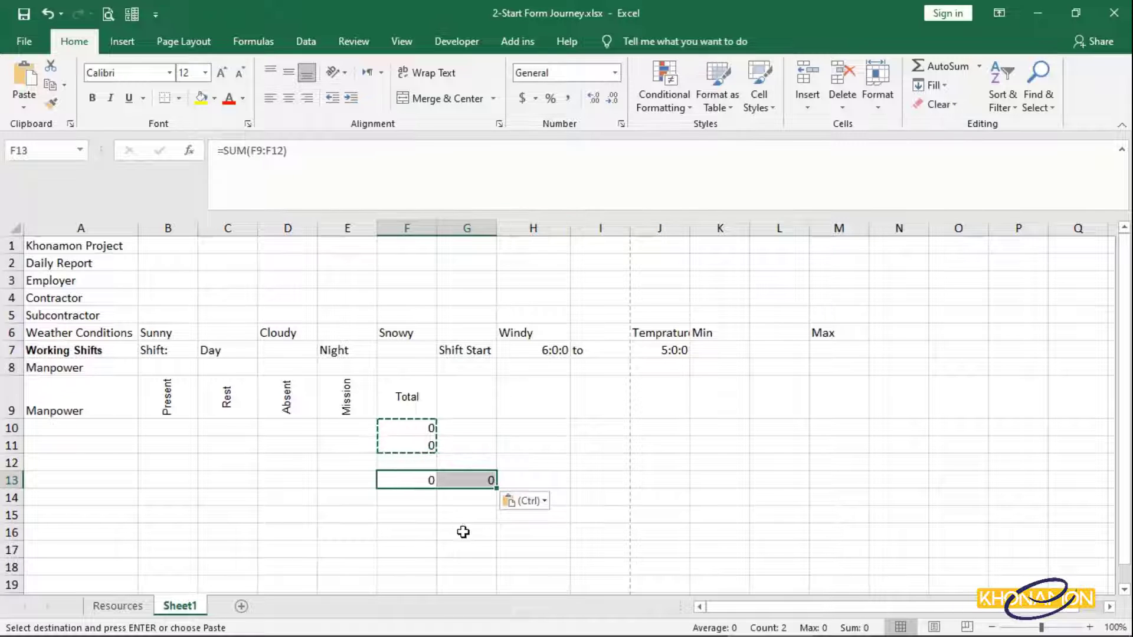
Step: Paste the totals as links into G15:G16 and verify they reference F10 and F11
left_click(455, 513)
right_click(455, 512)
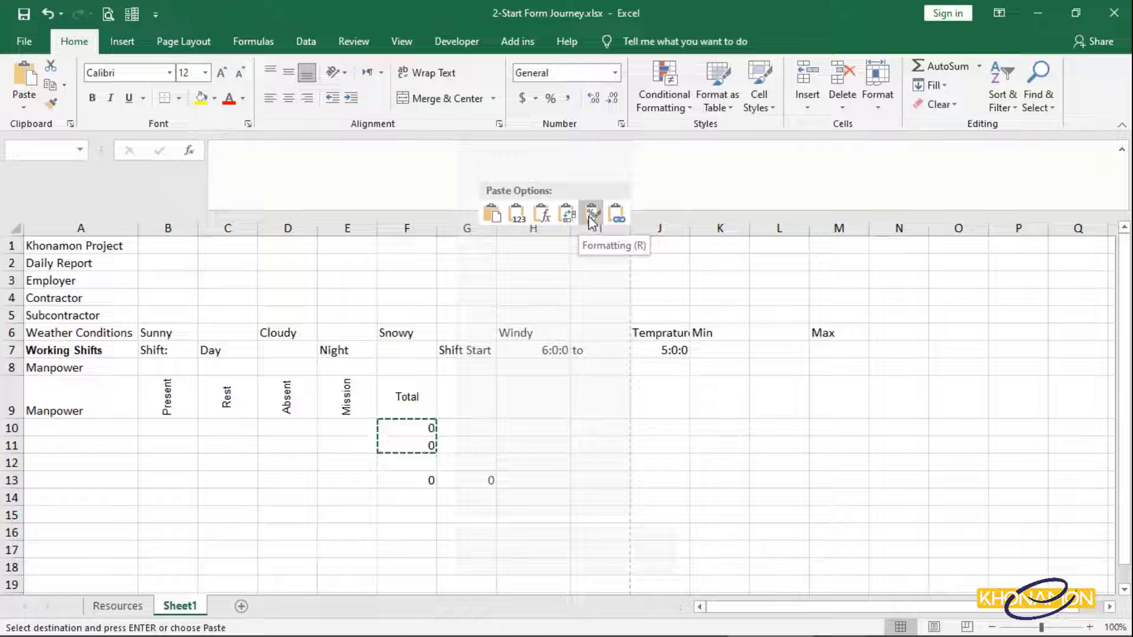
left_click(622, 215)
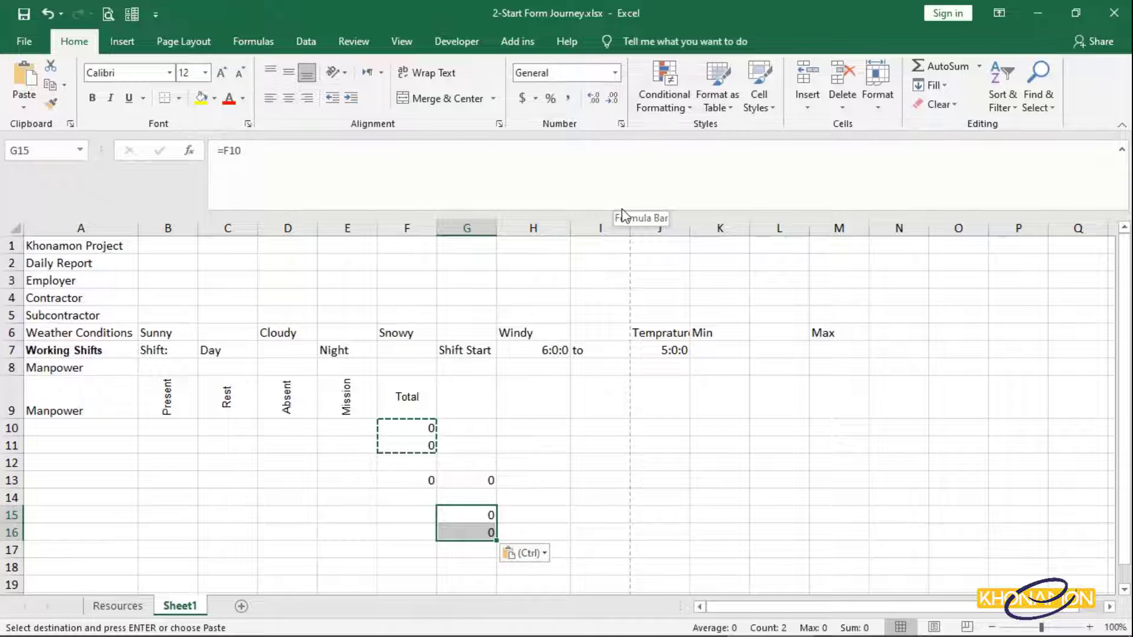
double_click(481, 514)
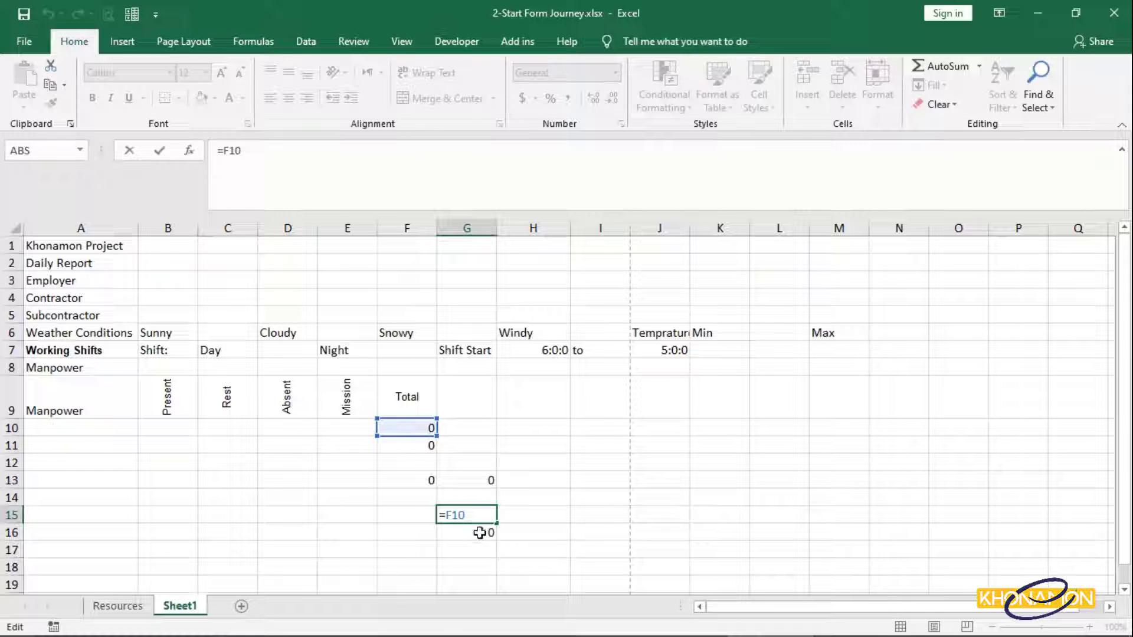
key("Escape")
double_click(482, 533)
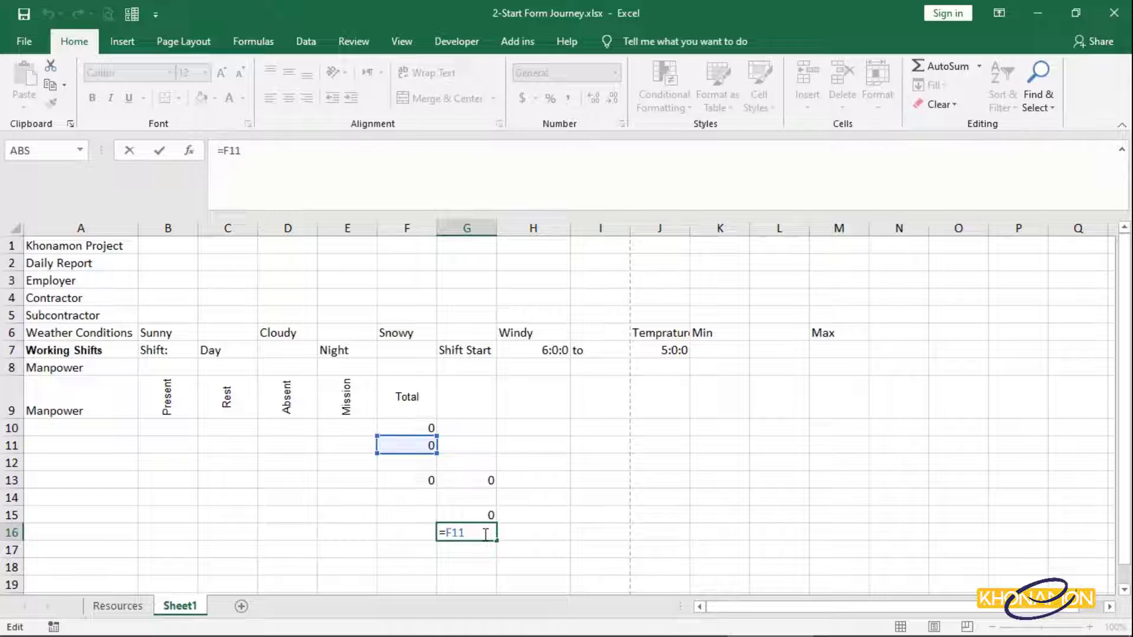
key("Escape")
Step: Change F11 to 1 so the transposed and linked cells update
left_click(401, 447)
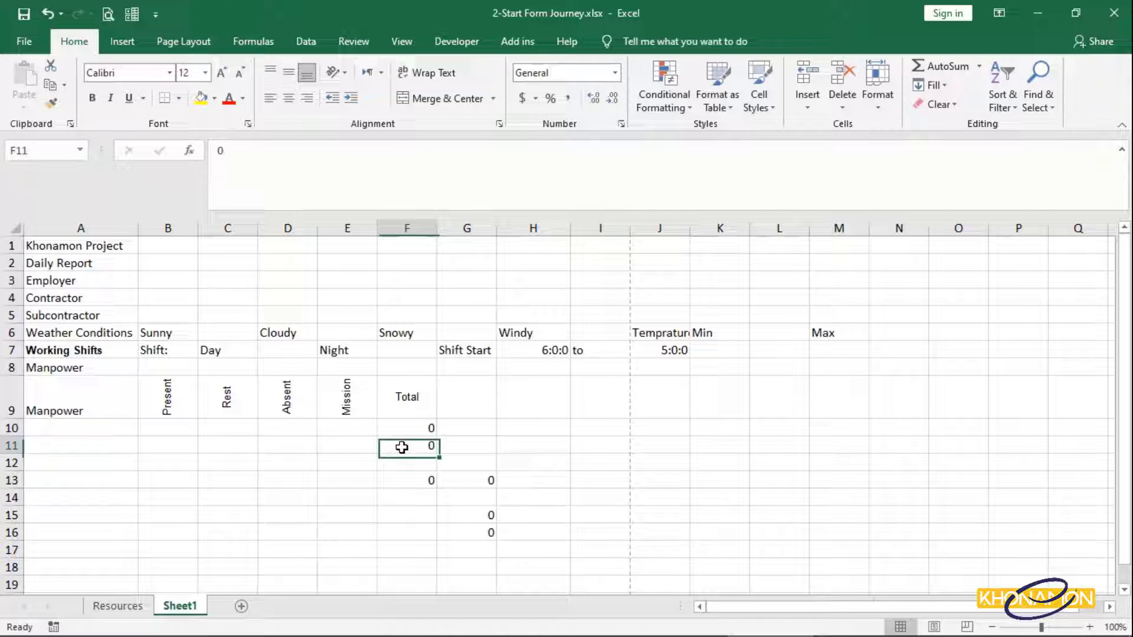
type("1")
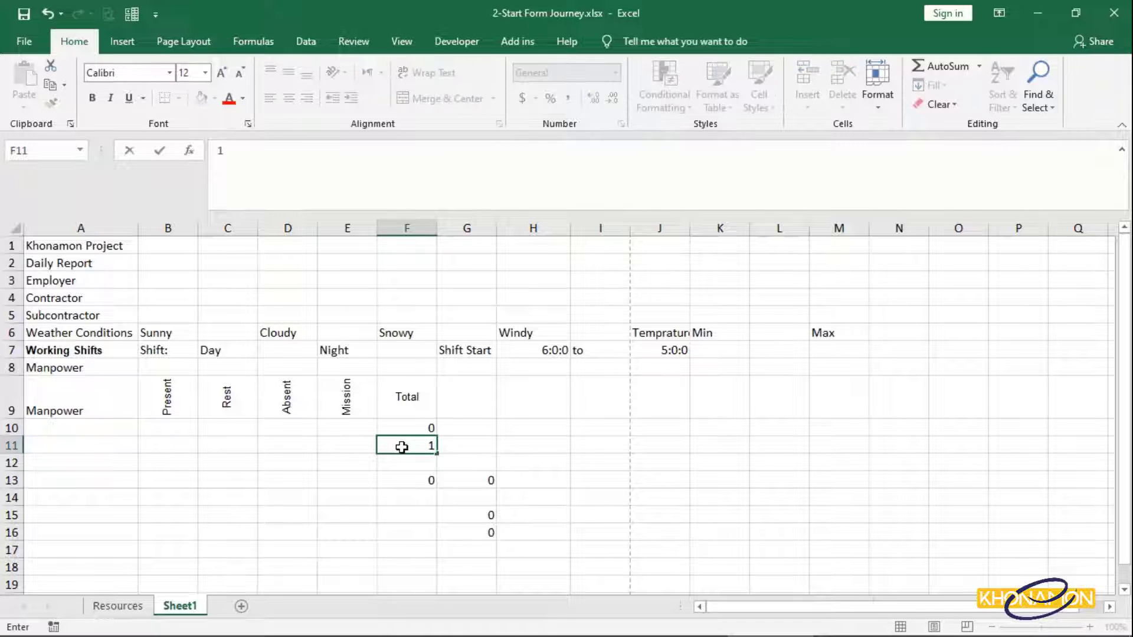
key("Return")
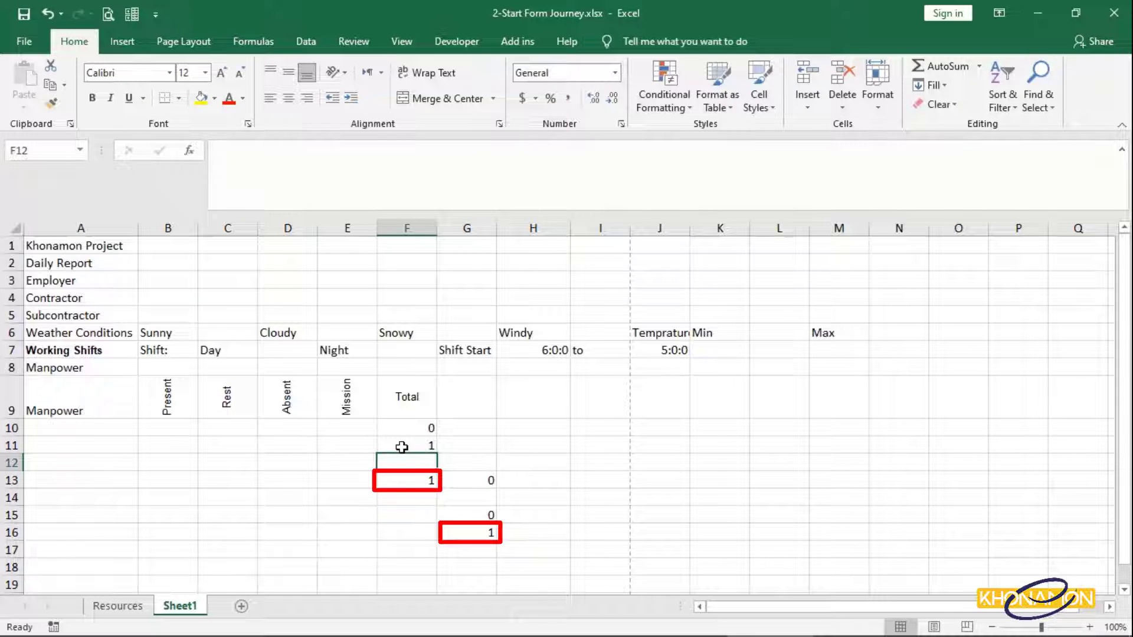
Step: Copy the value in F11 and open Paste Special for destination cell E15
left_click(401, 447)
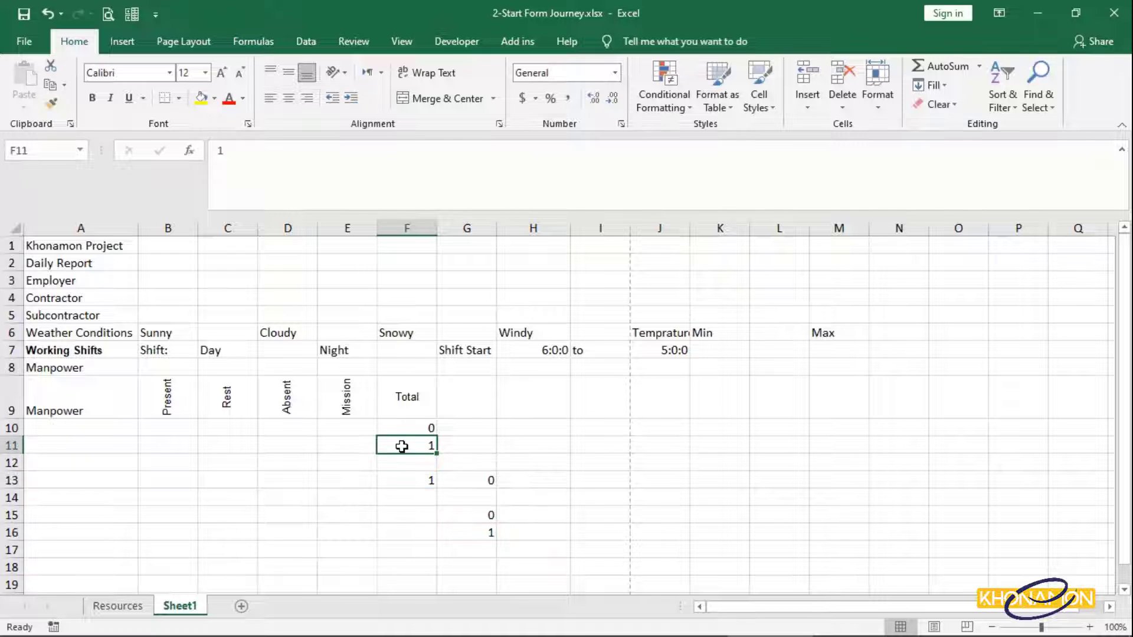
right_click(402, 447)
left_click(424, 101)
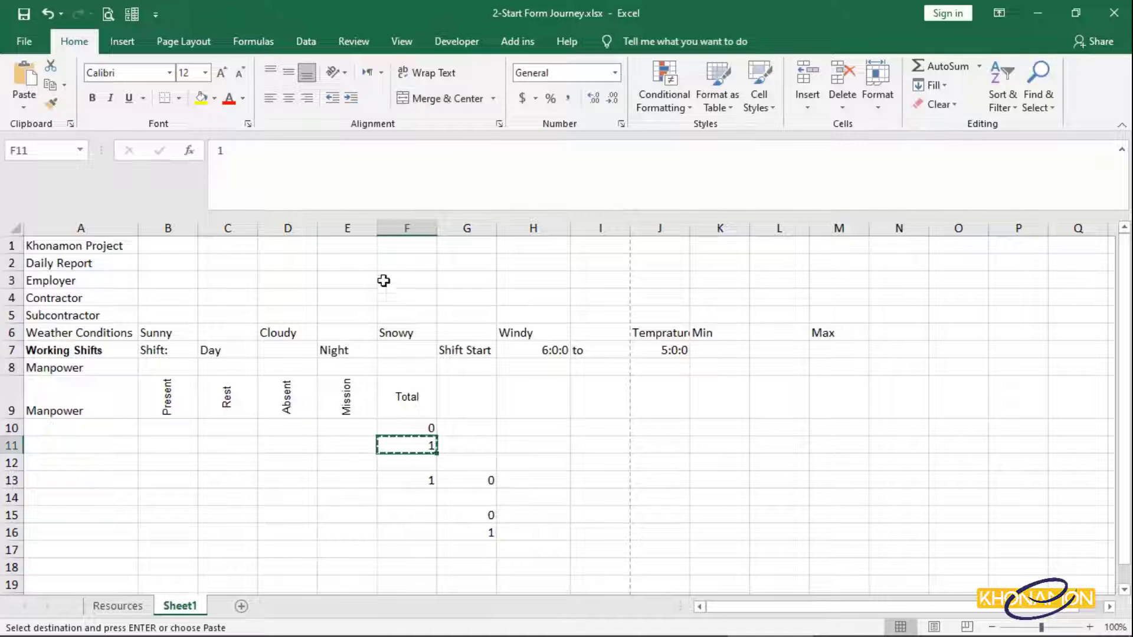
left_click(344, 519)
right_click(344, 521)
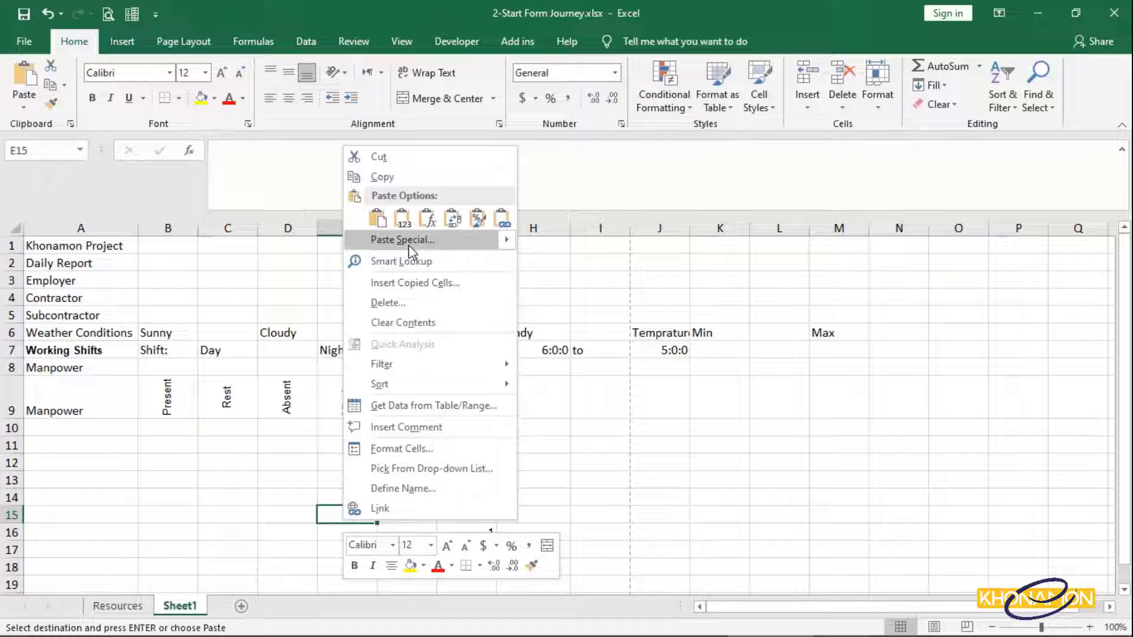
mouse_move(508, 237)
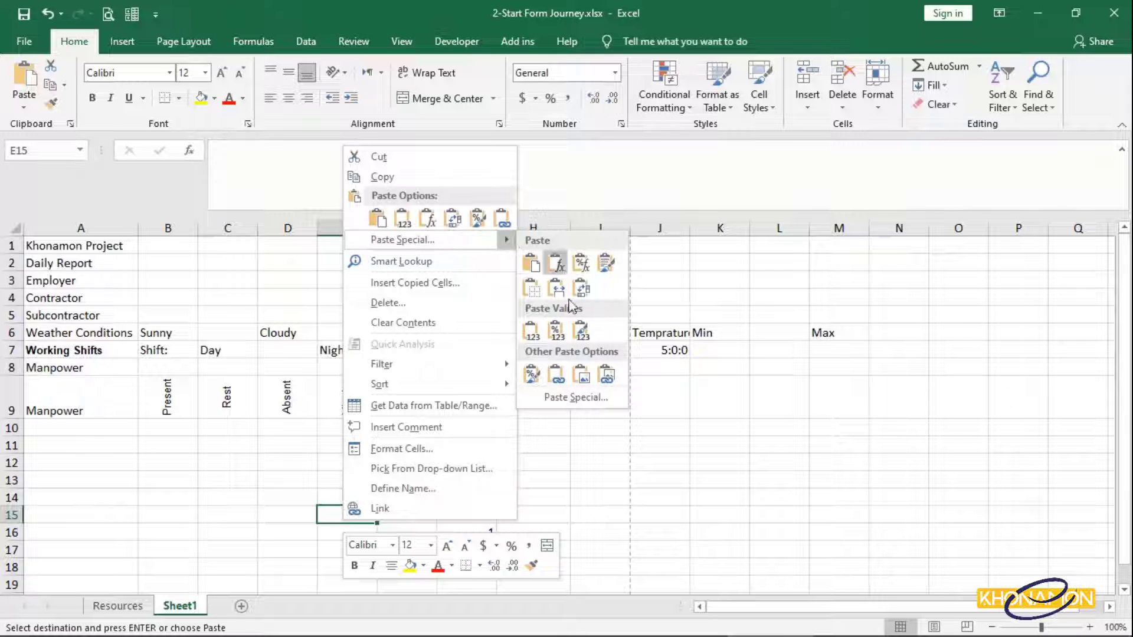
left_click(588, 398)
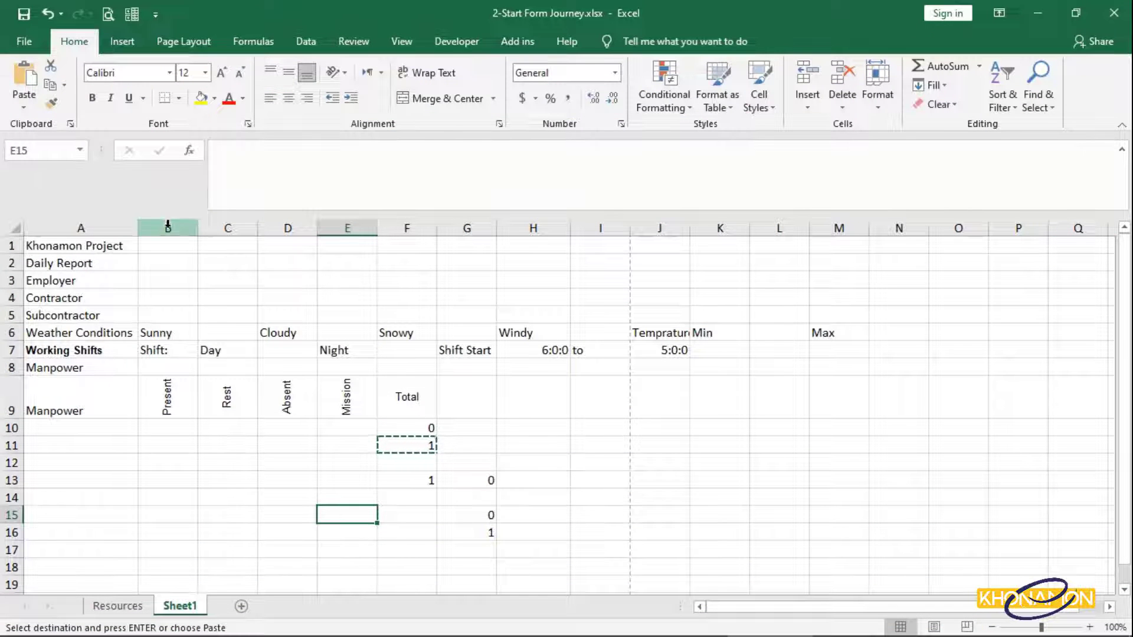
Step: AutoFit the widths of columns B through M to their contents
left_click_drag(169, 228, 596, 228)
double_click(570, 228)
left_click(451, 384)
left_click_drag(463, 227, 643, 228)
double_click(672, 227)
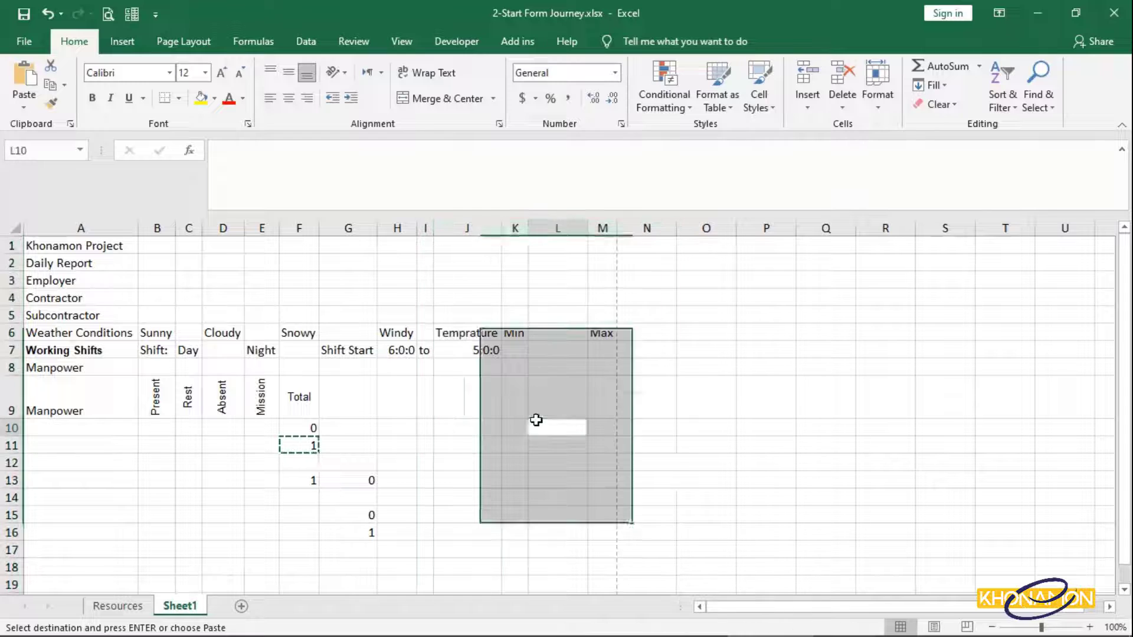
Step: Use Format Painter to give B7 plain formatting and make Shift: and Day bold
left_click(537, 425)
left_click(51, 105)
left_click(155, 351)
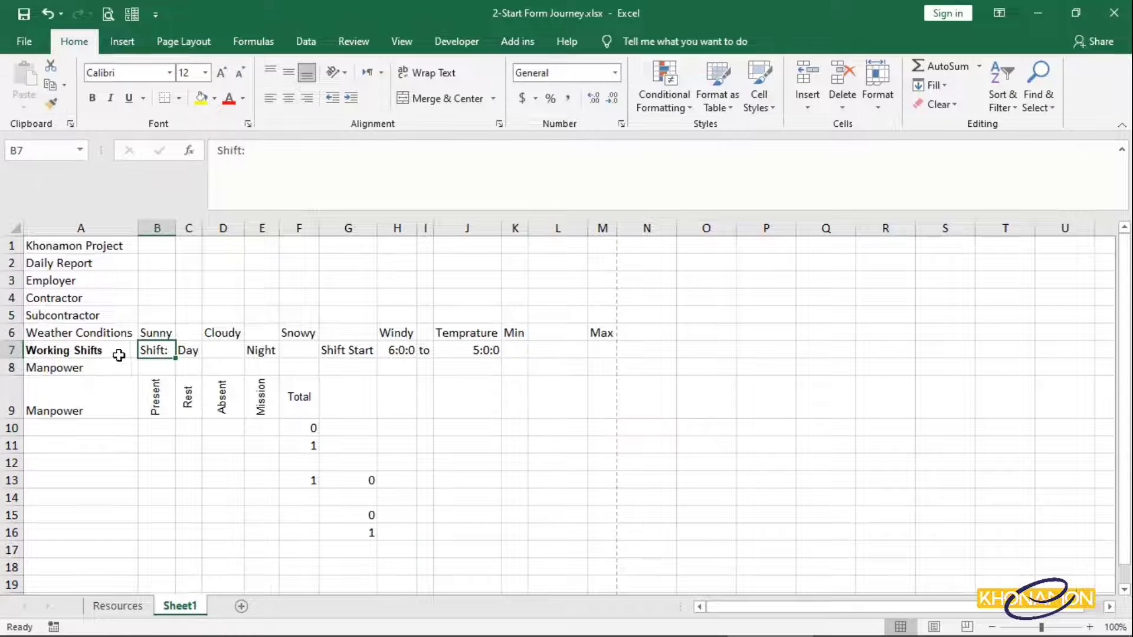
left_click(76, 350)
left_click(51, 105)
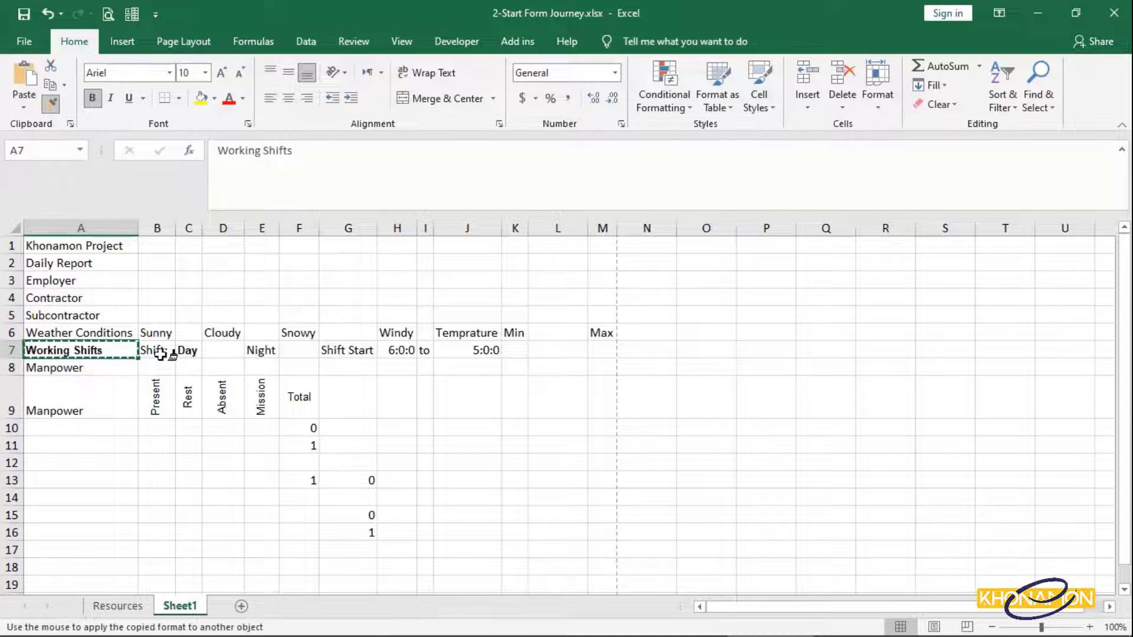
left_click_drag(159, 351, 188, 350)
left_click(187, 445)
Step: Clear the test values from F11:G16
left_click_drag(292, 446, 392, 549)
key("Delete")
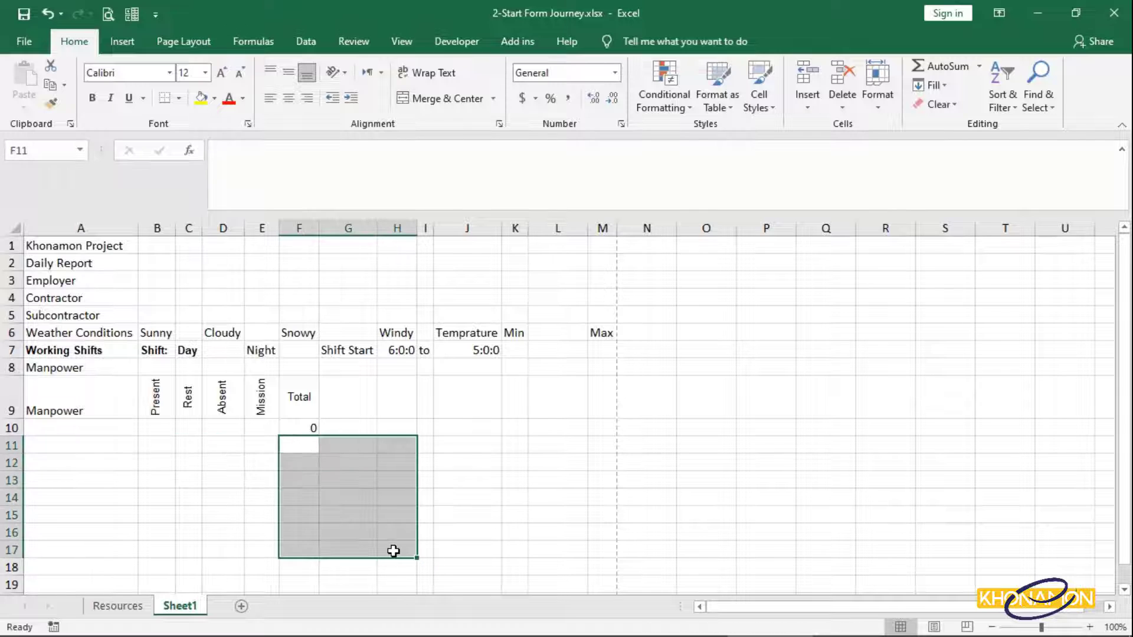
left_click(161, 377)
right_click(166, 387)
left_click(207, 269)
key("Escape")
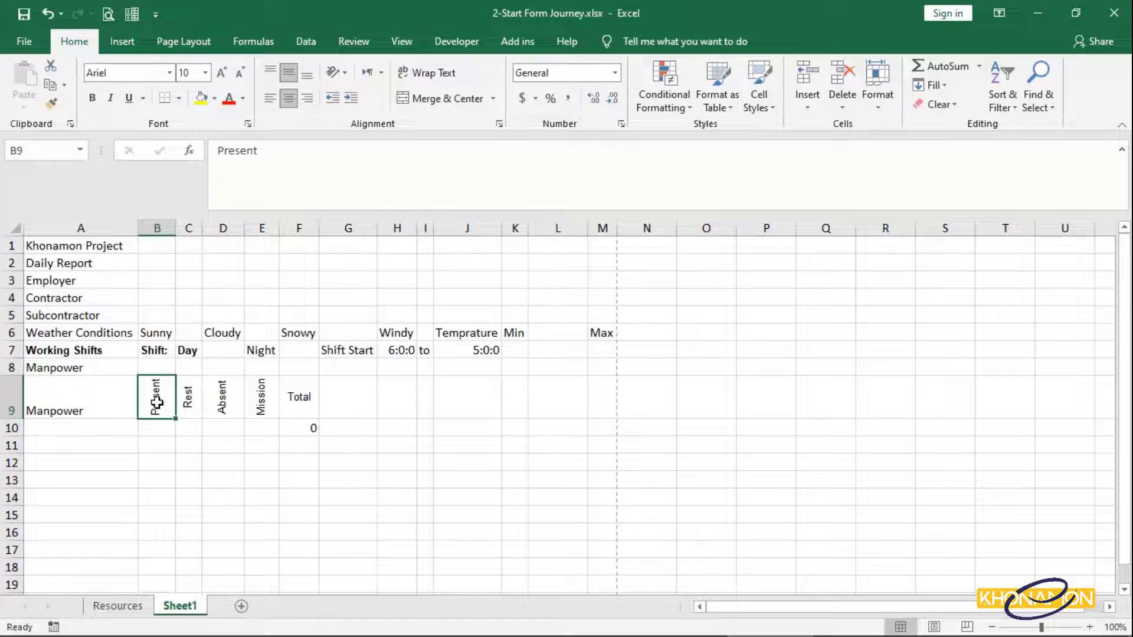
Step: Copy the Machinery label from the Resources sheet into Sheet1 cell G8
left_click(117, 606)
right_click(380, 374)
left_click(407, 266)
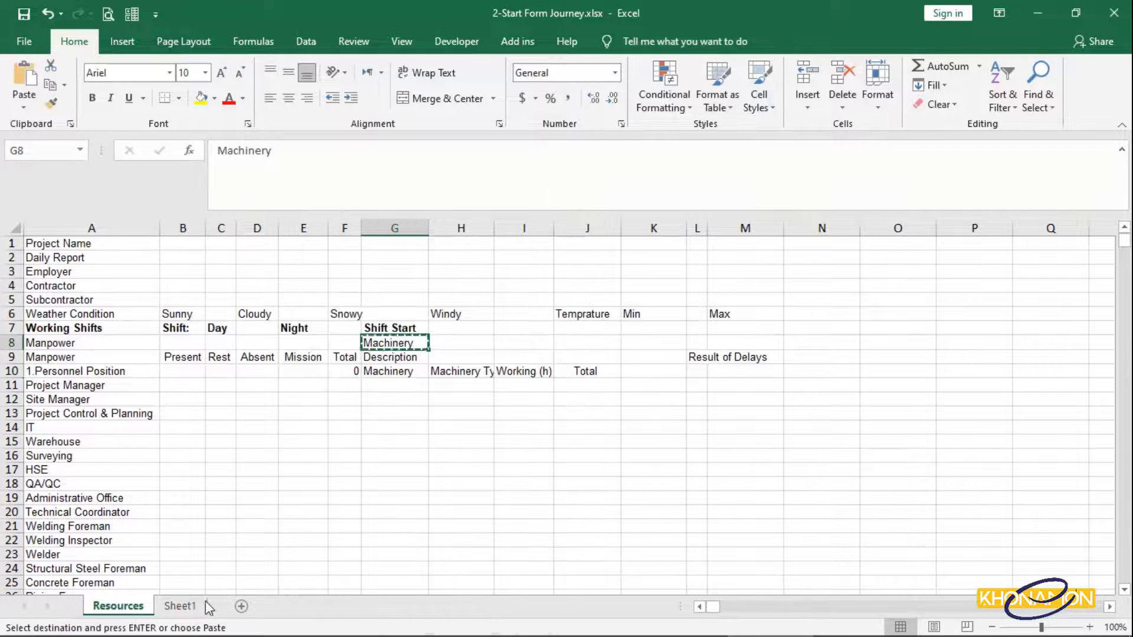
left_click(180, 606)
right_click(354, 404)
left_click(346, 365)
right_click(347, 367)
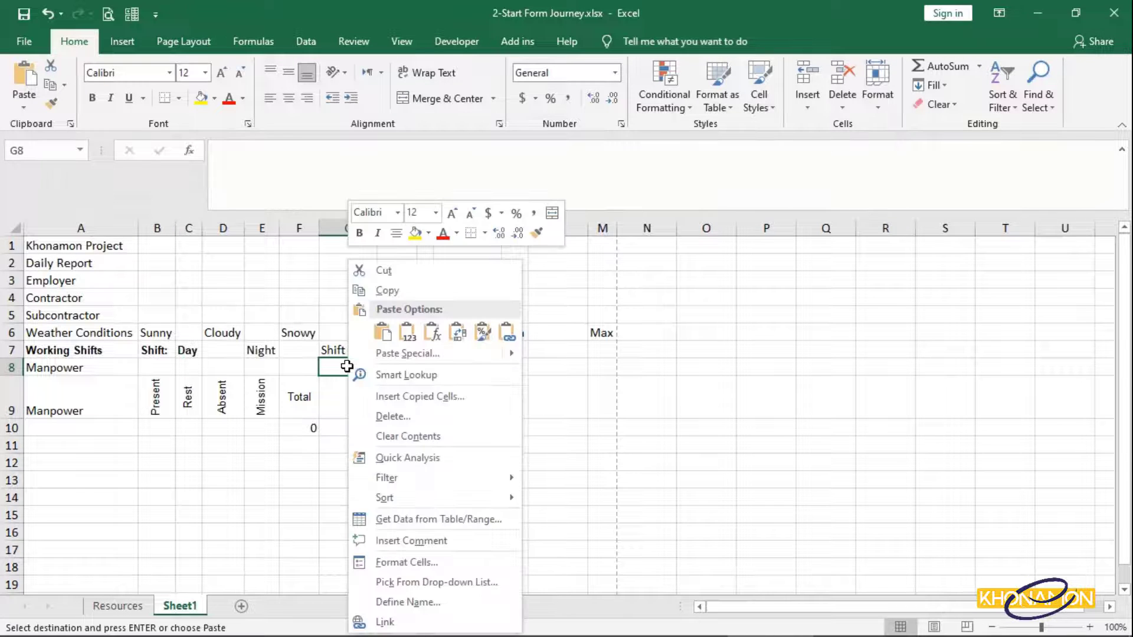
left_click(382, 333)
left_click(359, 395)
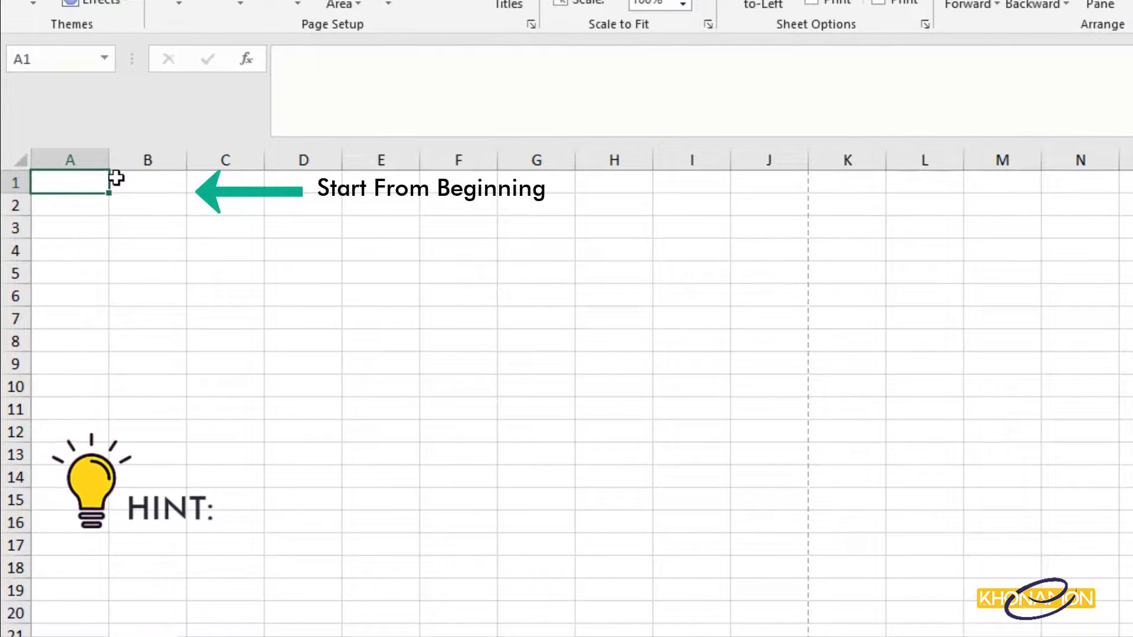
Step: Enter the title 'Khonamon Project' in cell A1
type("Khonamon Project")
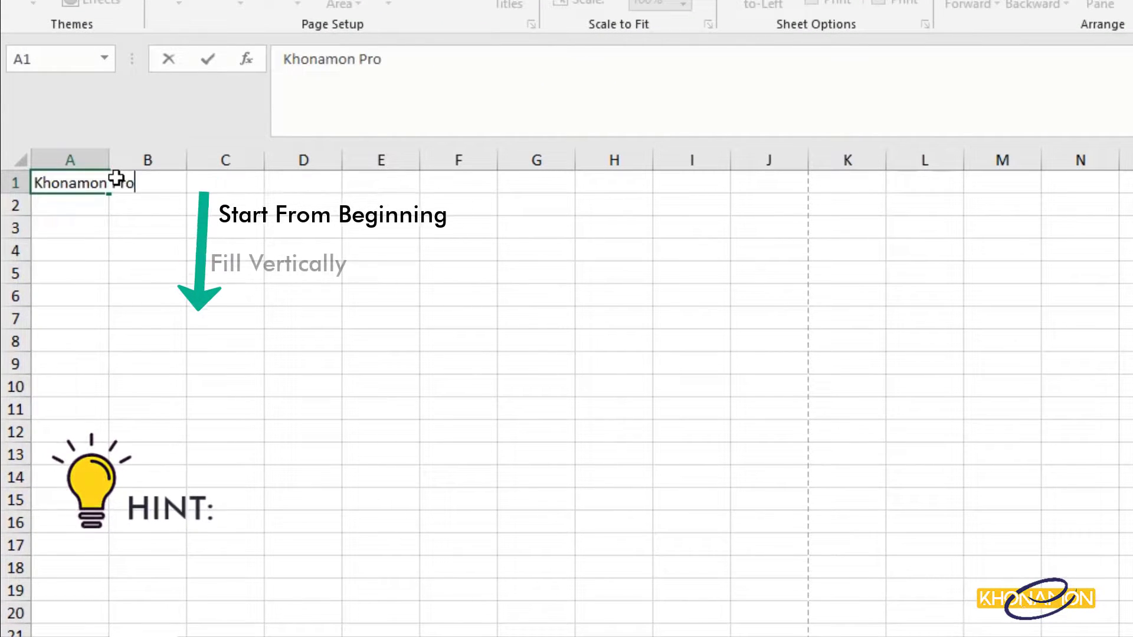